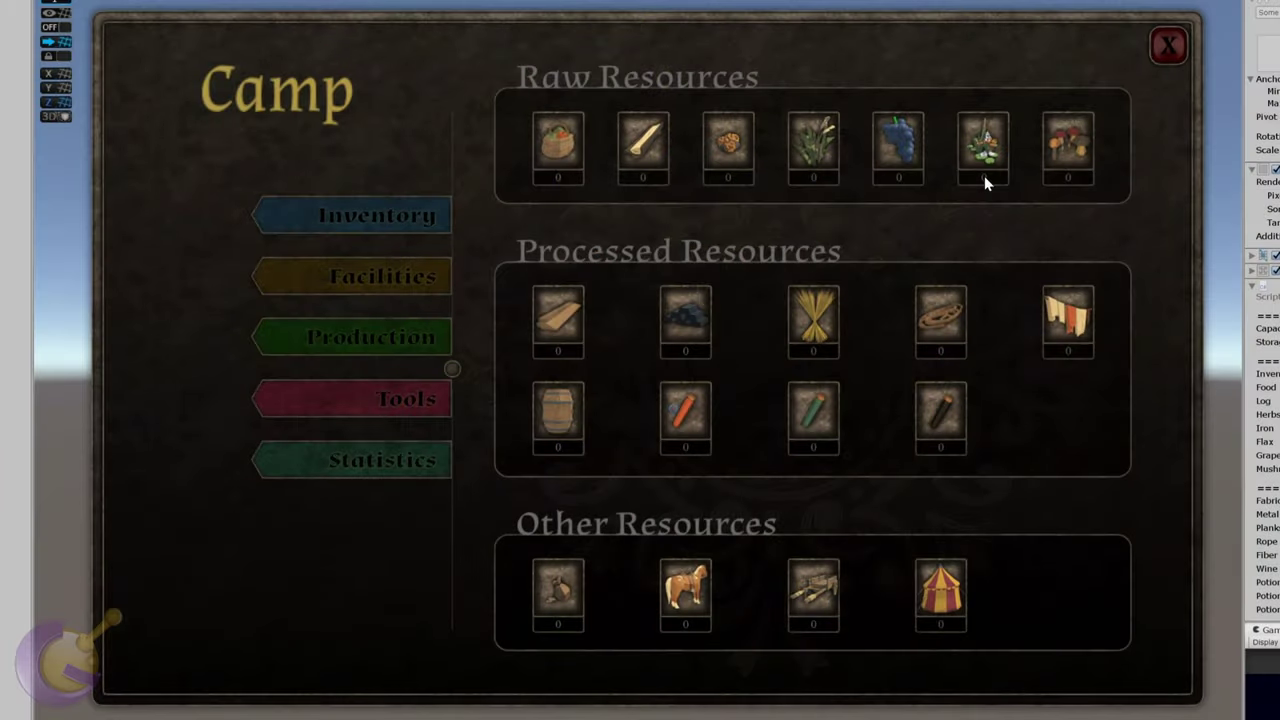
# Draw a red annotation circle around the Mushrooms slot in the Herbs Market.
pyautogui.moveTo(1119, 98); pyautogui.dragTo(1063, 84)
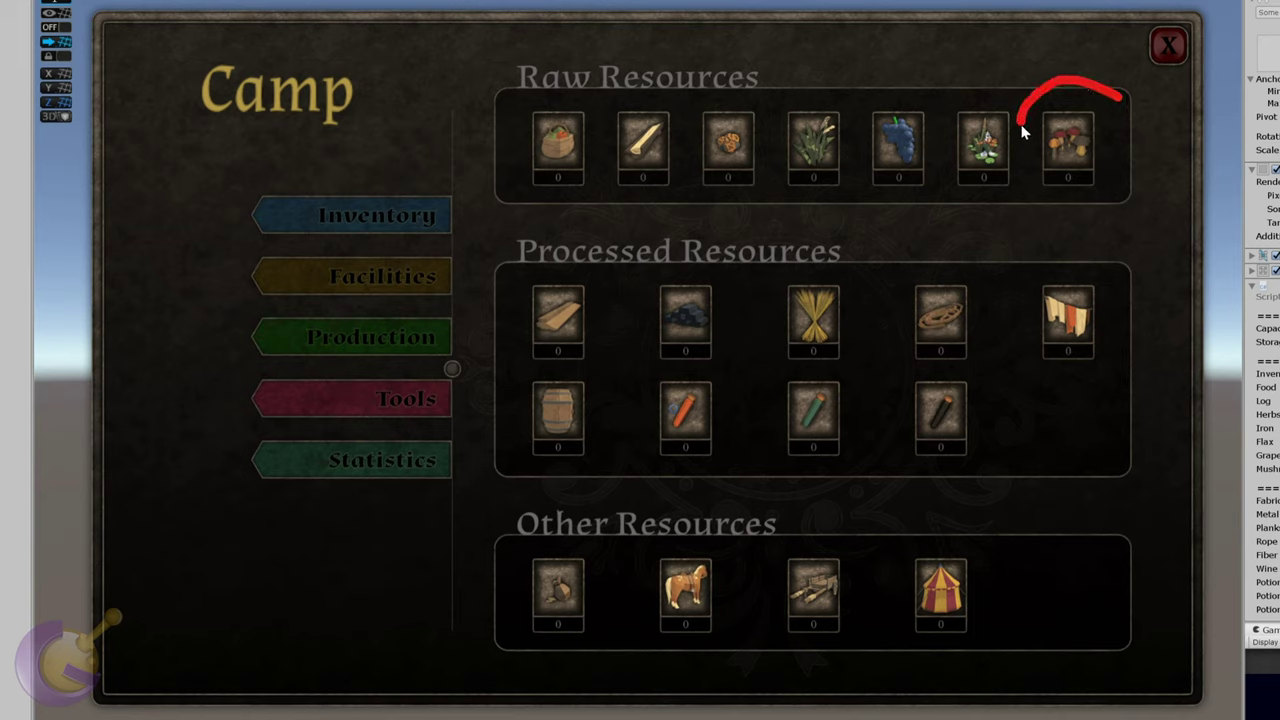
pyautogui.moveTo(1022, 131)
pyautogui.mouseDown()
pyautogui.moveTo(1025, 177)
pyautogui.moveTo(1066, 218)
pyautogui.mouseUp()
pyautogui.moveTo(1113, 155); pyautogui.dragTo(1120, 102)
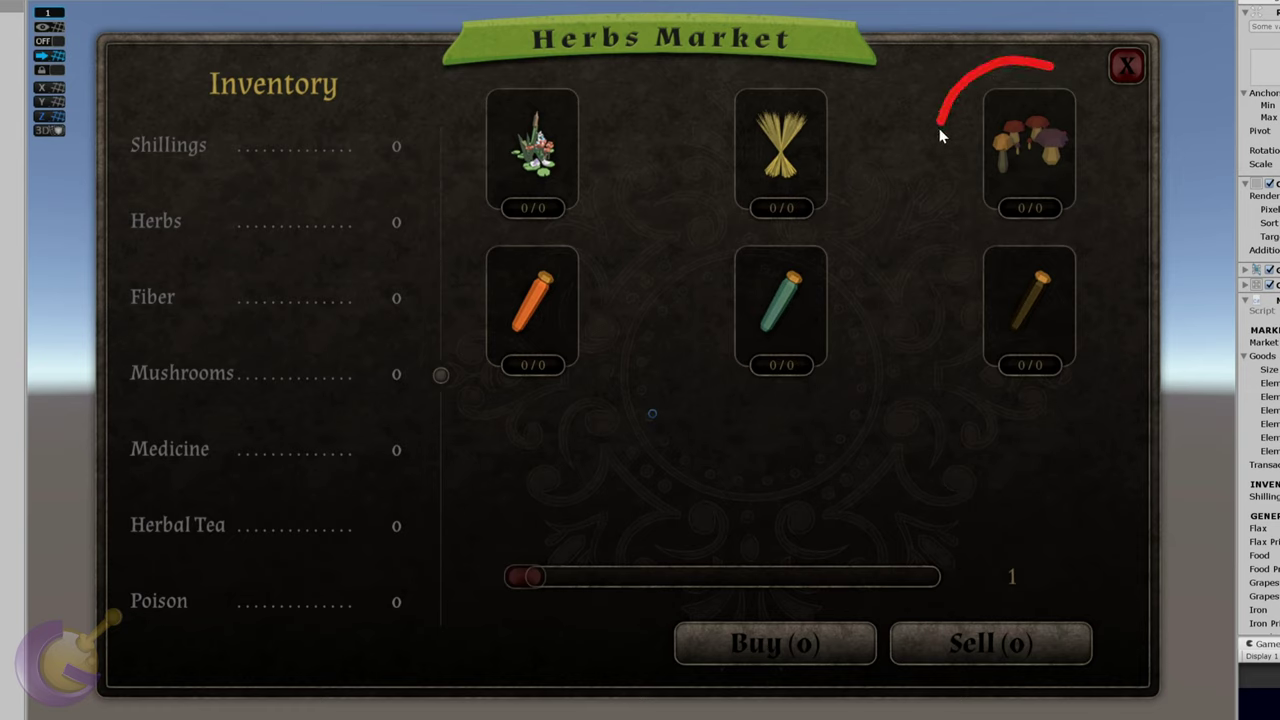
pyautogui.moveTo(1022, 253)
pyautogui.mouseDown()
pyautogui.moveTo(1080, 217)
pyautogui.moveTo(1092, 133)
pyautogui.moveTo(1044, 70)
pyautogui.mouseUp()
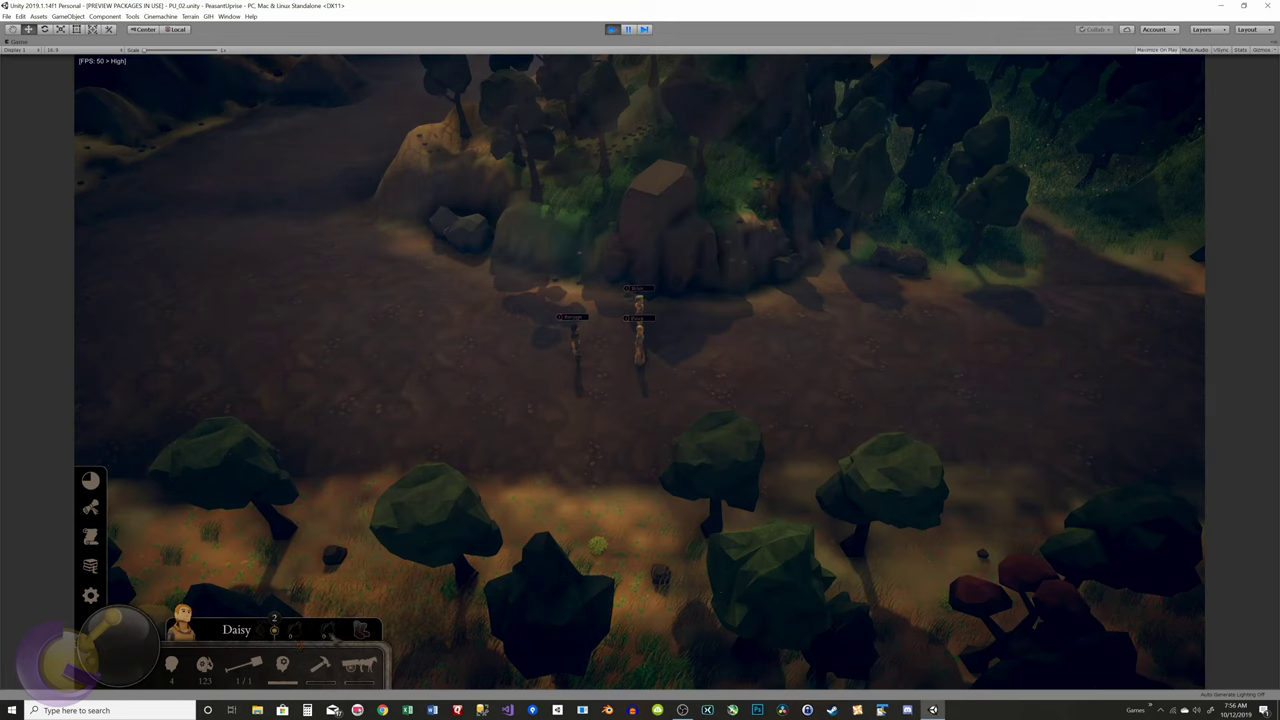
# Open Daisy's character sheet from her portrait in the bottom-left HUD.
pyautogui.click(209, 636)
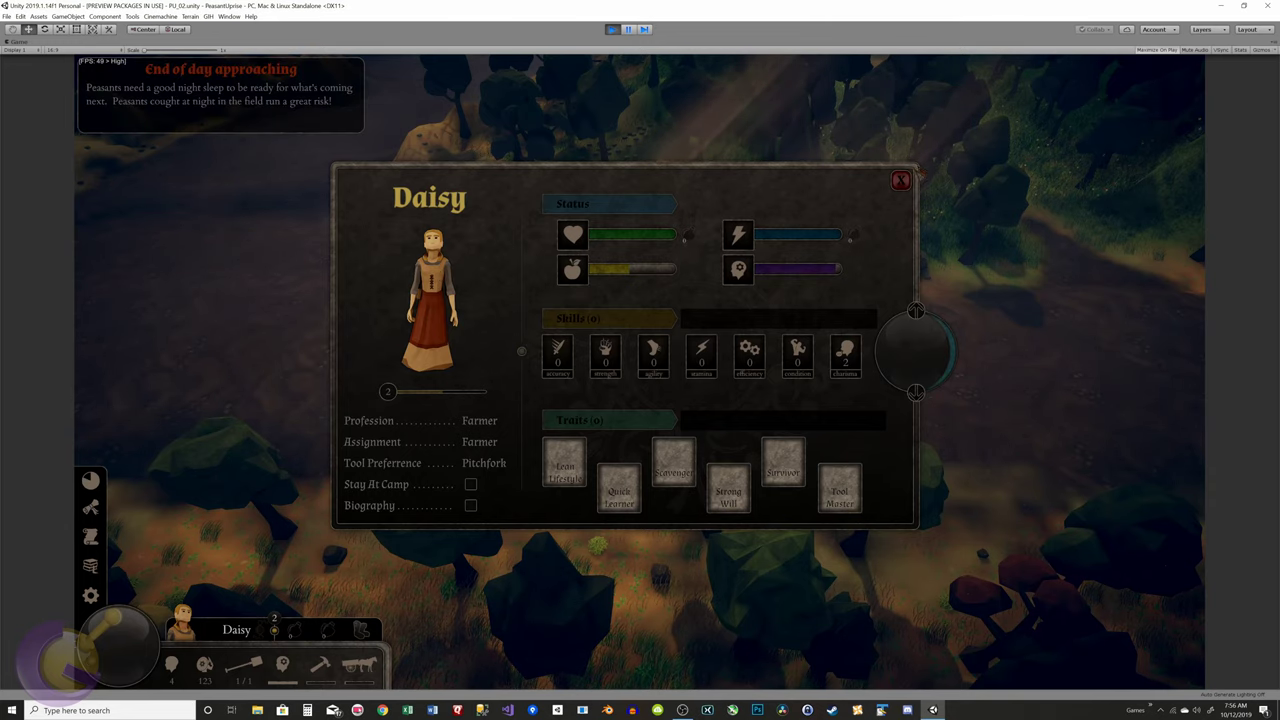
pyautogui.click(901, 180)
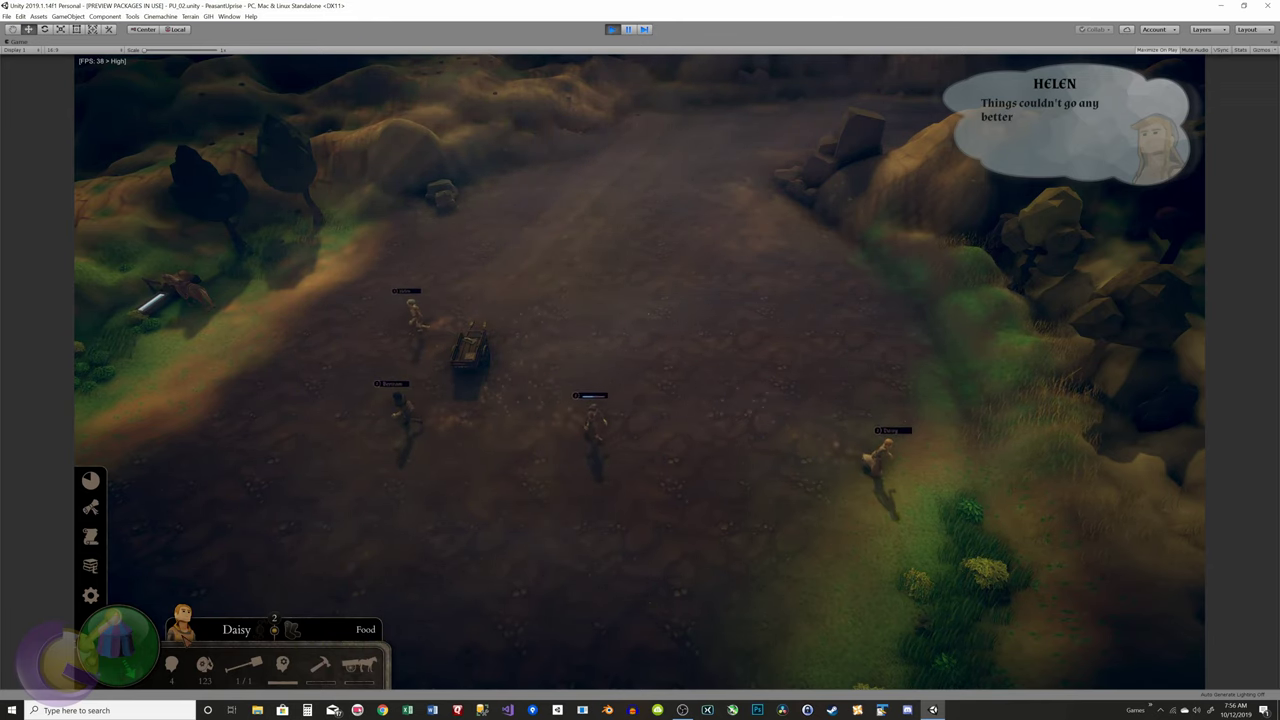
pyautogui.press('c')
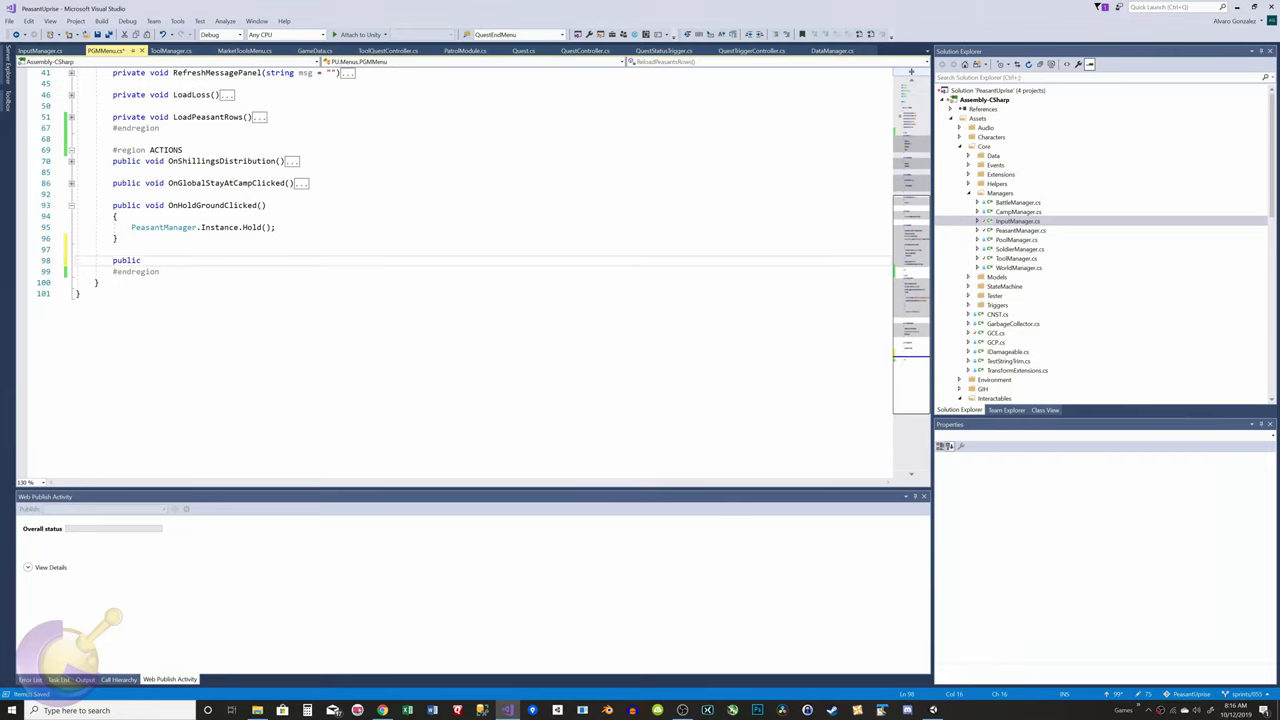
# Add OnRestClicked() calling InputManager.Instance.RestToggle() to PGMMenu.cs and save the script.
pyautogui.write('RestClicked')
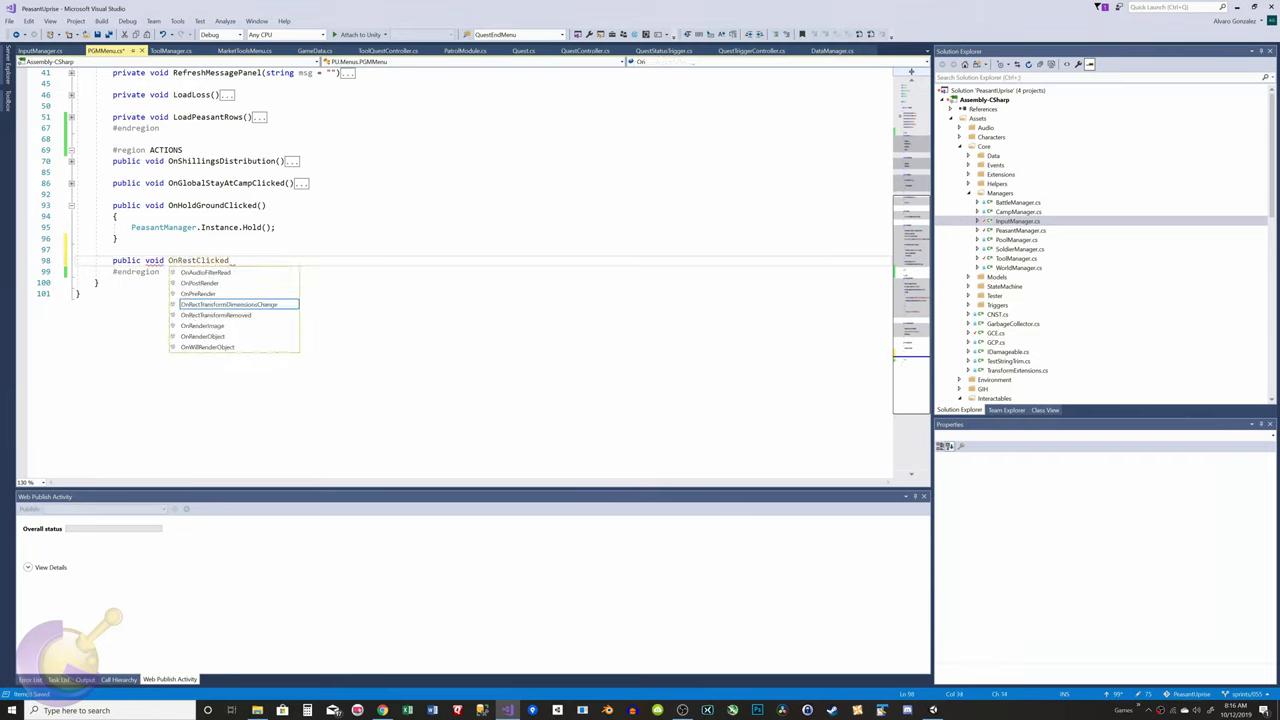
pyautogui.write('()')
pyautogui.press('Return')
pyautogui.write('{')
pyautogui.press('Return')
pyautogui.write('InputMan')
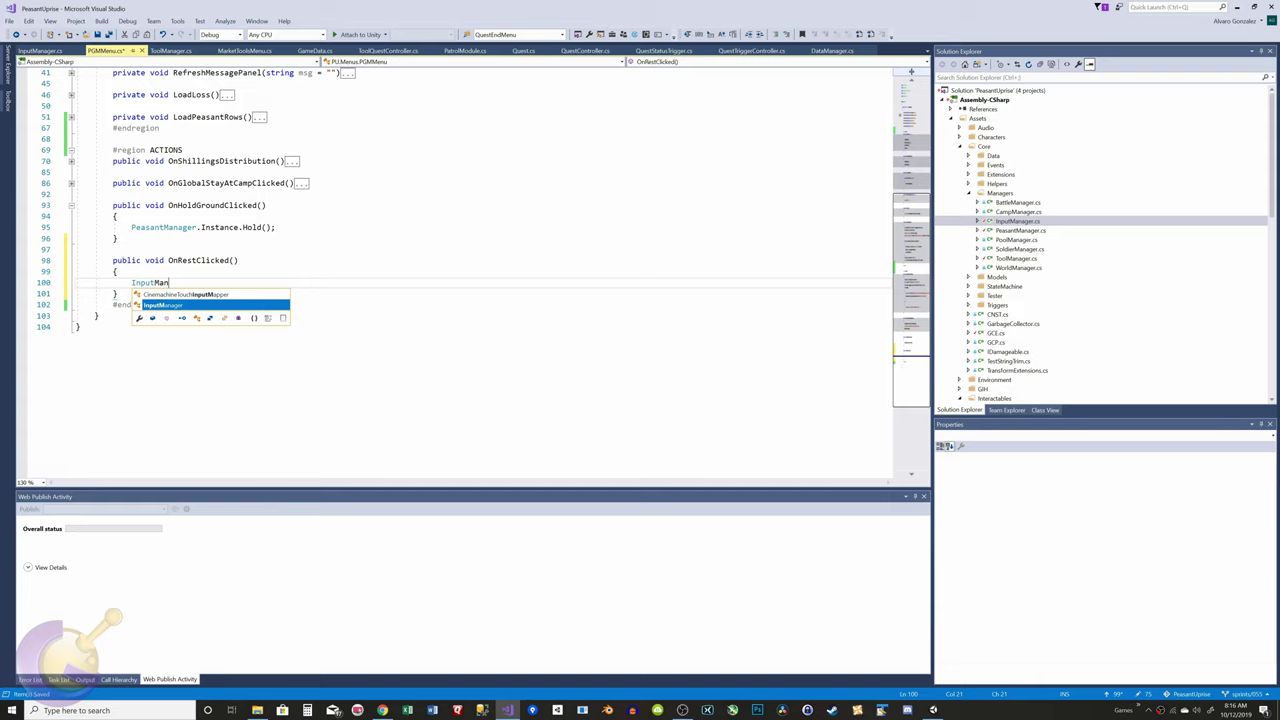
pyautogui.write('ager.Instance.Rest')
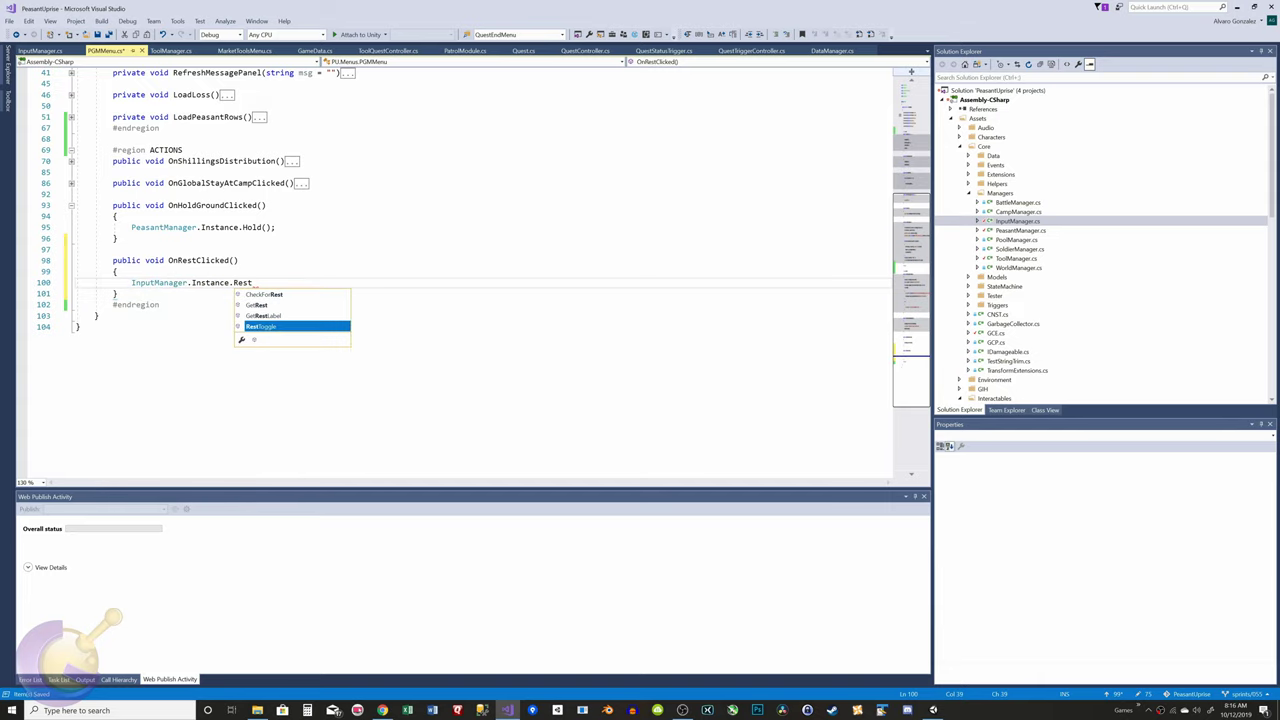
pyautogui.press('Tab')
pyautogui.write('();')
pyautogui.hotkey('ctrl', 's')
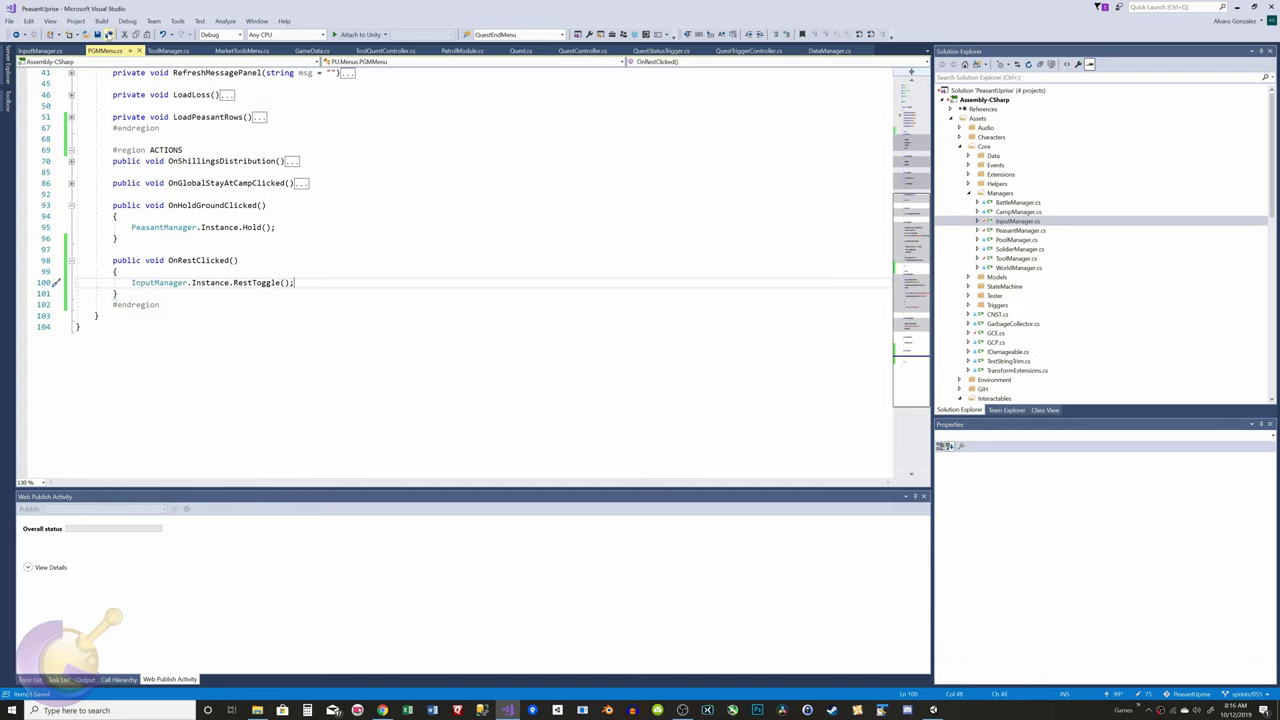
# Return to the Unity editor and select the Rest Toggle button object.
pyautogui.click(117, 216)
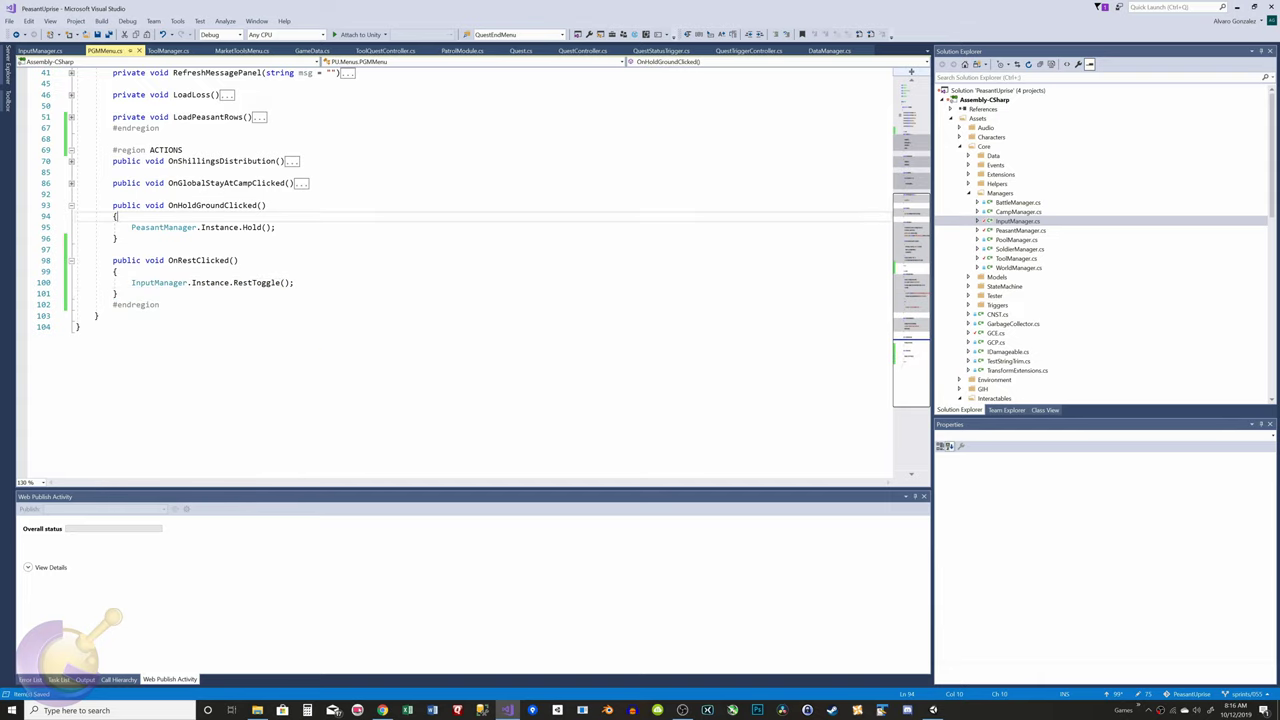
pyautogui.click(933, 710)
pyautogui.click(68, 150)
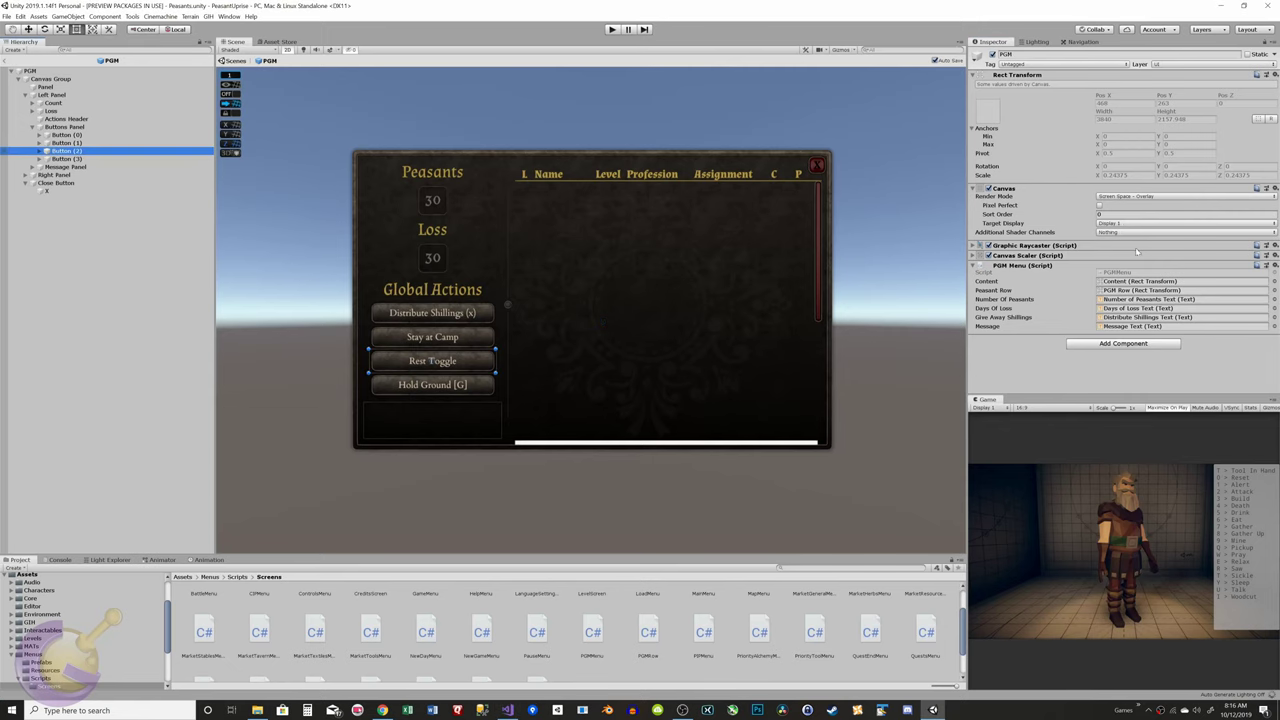
# Wire Button (2)'s On Click to PGM's PGMMenu.OnRestClicked() and enter Play mode.
pyautogui.click(40, 150)
pyautogui.scroll(-4, 1070, 245)
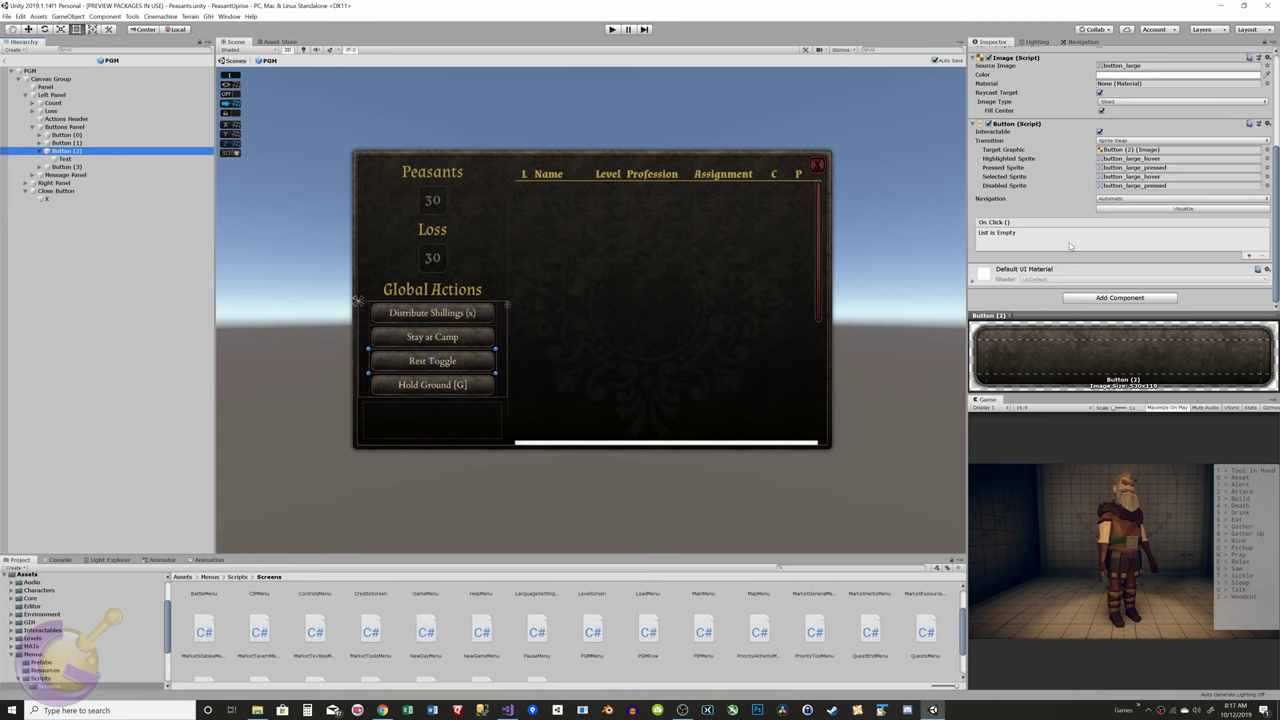
pyautogui.click(1250, 256)
pyautogui.moveTo(30, 70); pyautogui.dragTo(1020, 243)
pyautogui.click(1101, 234)
pyautogui.moveTo(1110, 310)
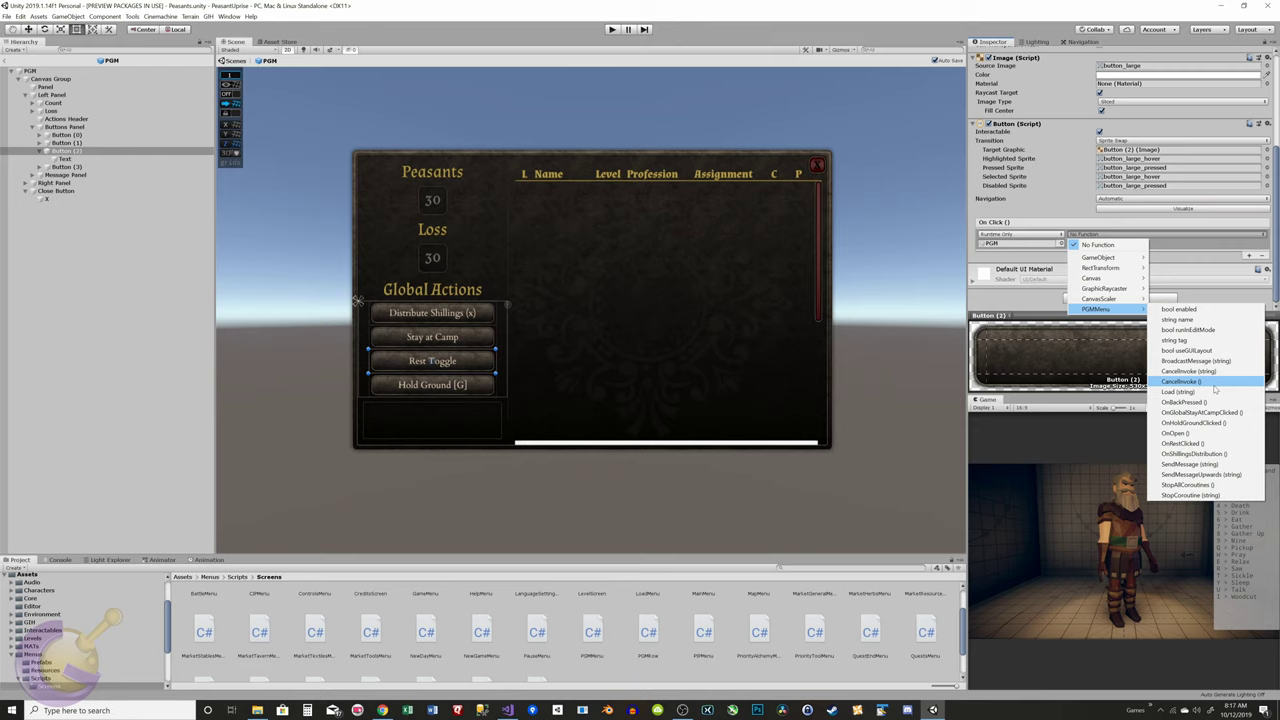
pyautogui.click(1205, 443)
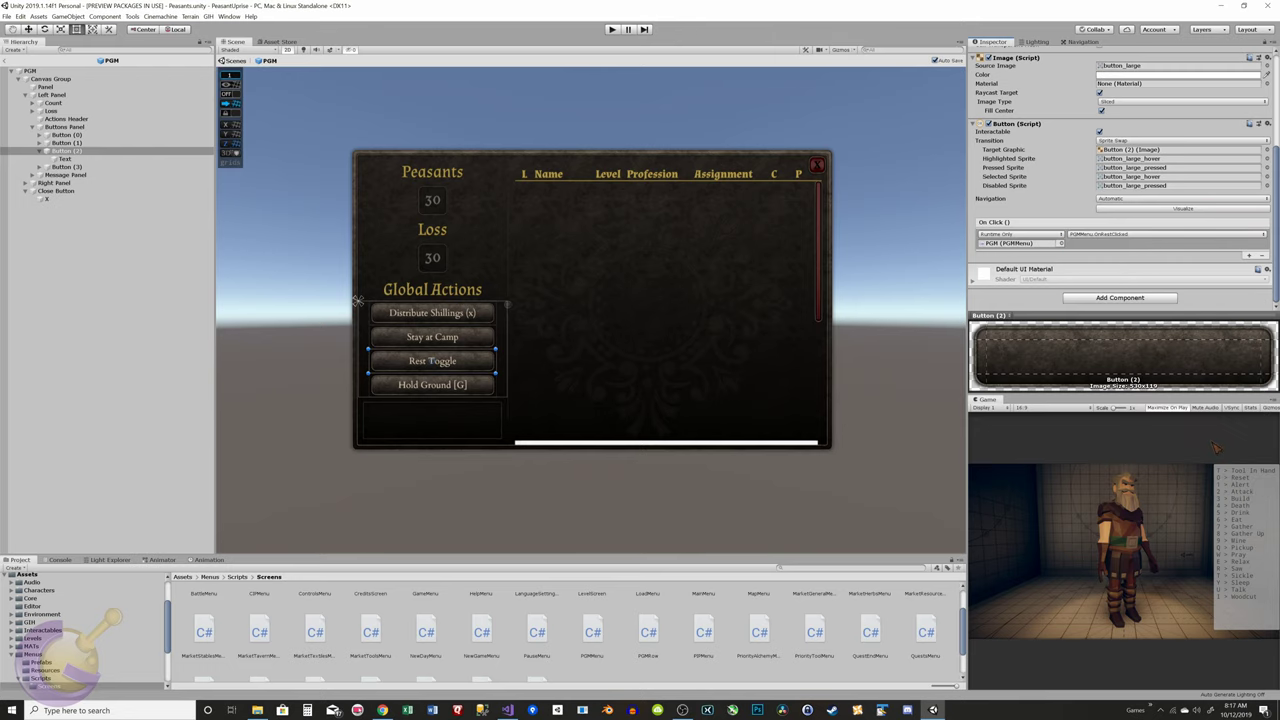
pyautogui.click(7, 16)
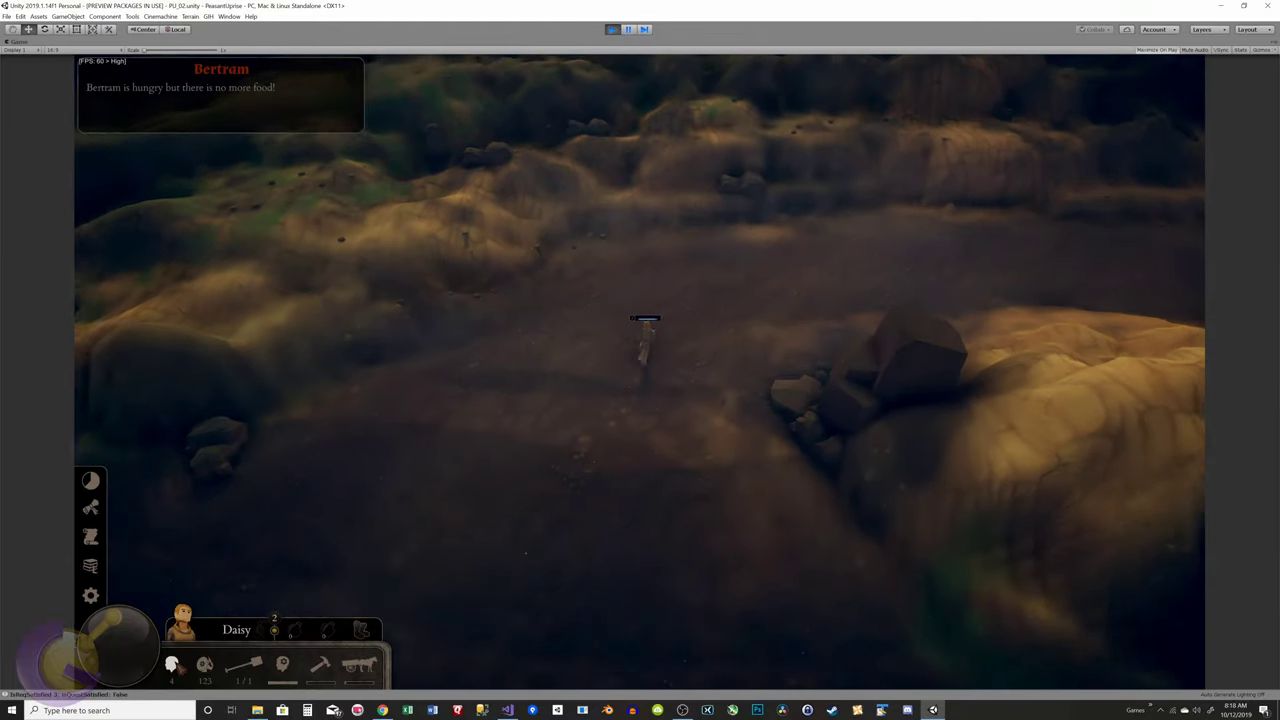
# Test the Rest Toggle by opening, closing and reopening the Peasants panel with P.
pyautogui.press('p')
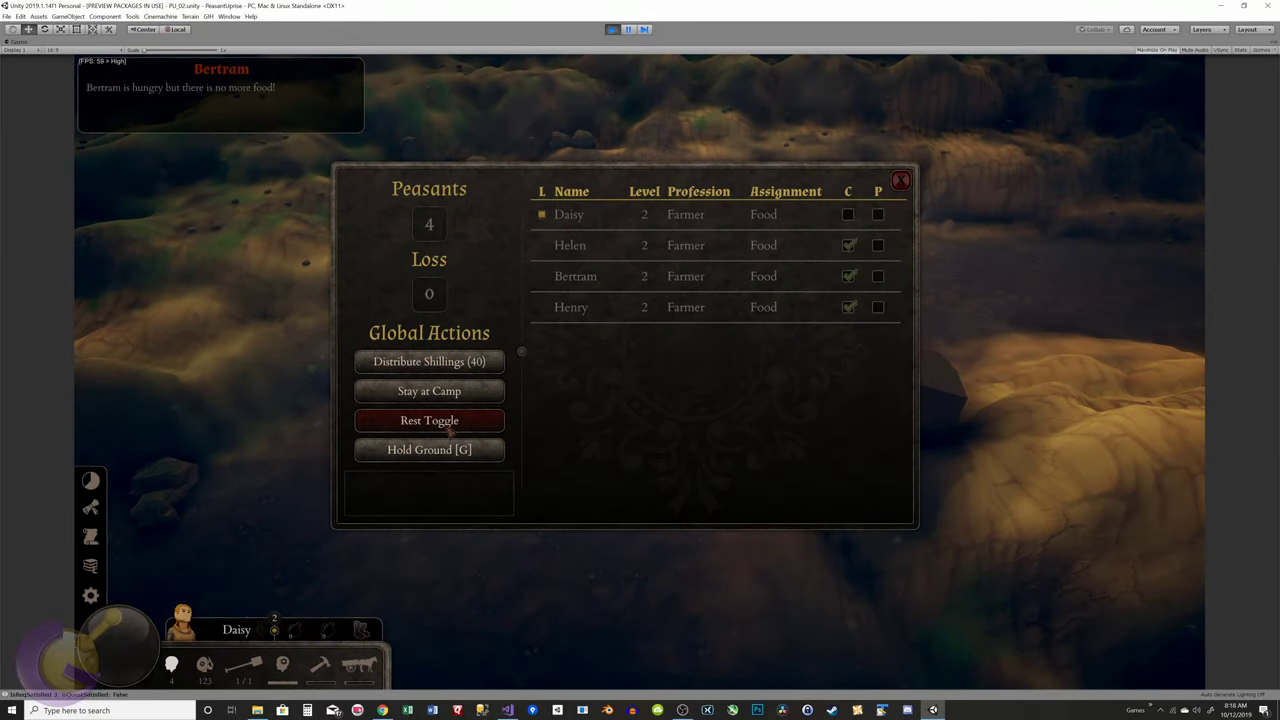
pyautogui.click(900, 181)
pyautogui.press('p')
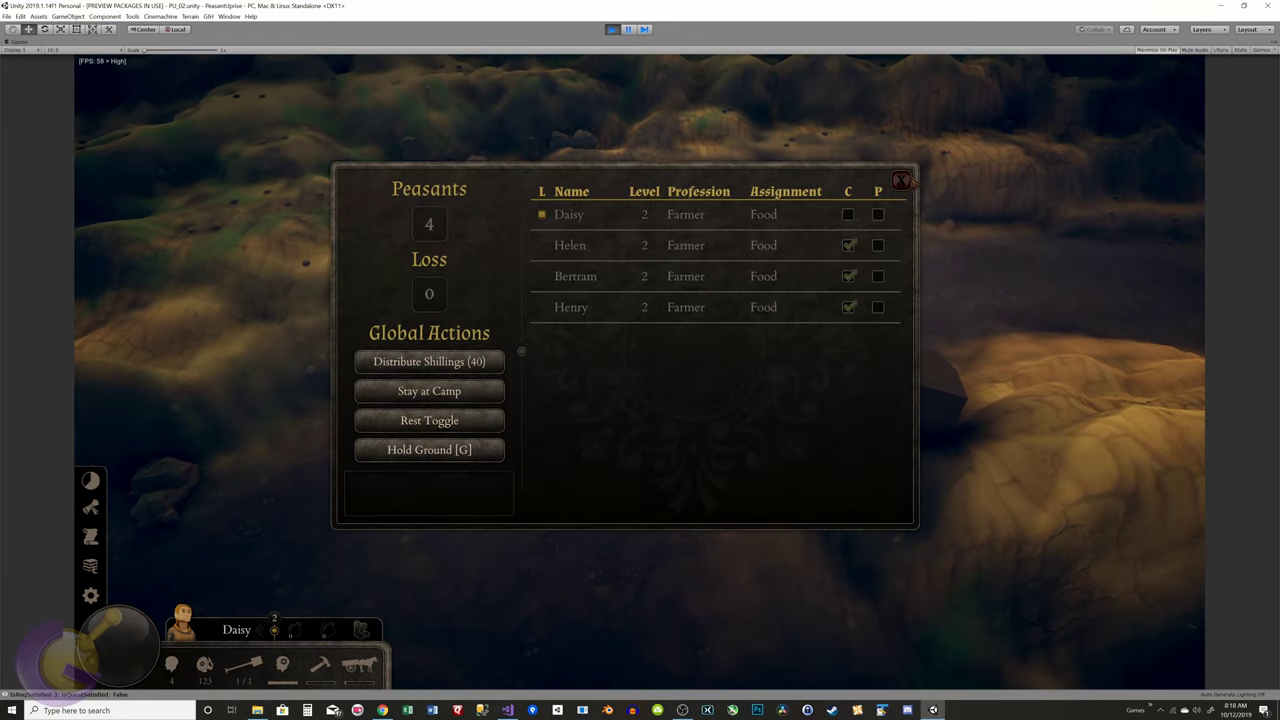
pyautogui.press('p')
pyautogui.press('e')
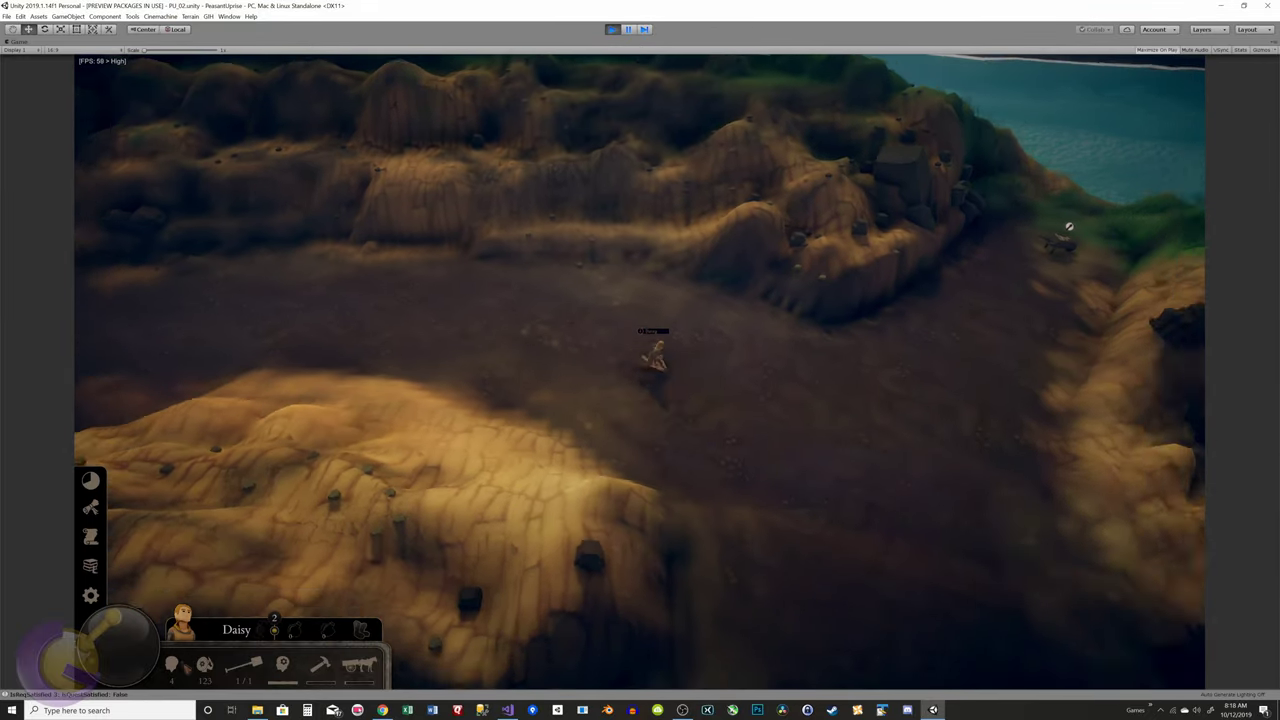
pyautogui.press('p')
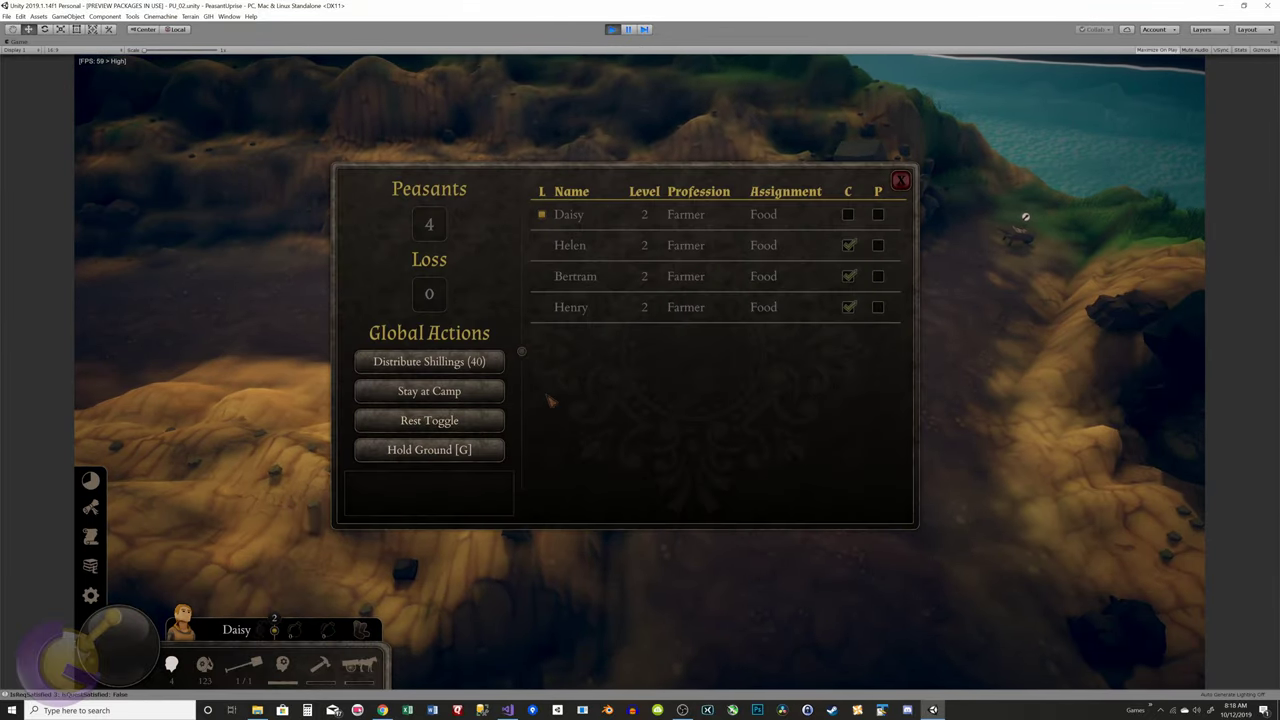
# Stop the game and open the PGM menu prefab from the Menus Prefabs folder.
pyautogui.click(613, 30)
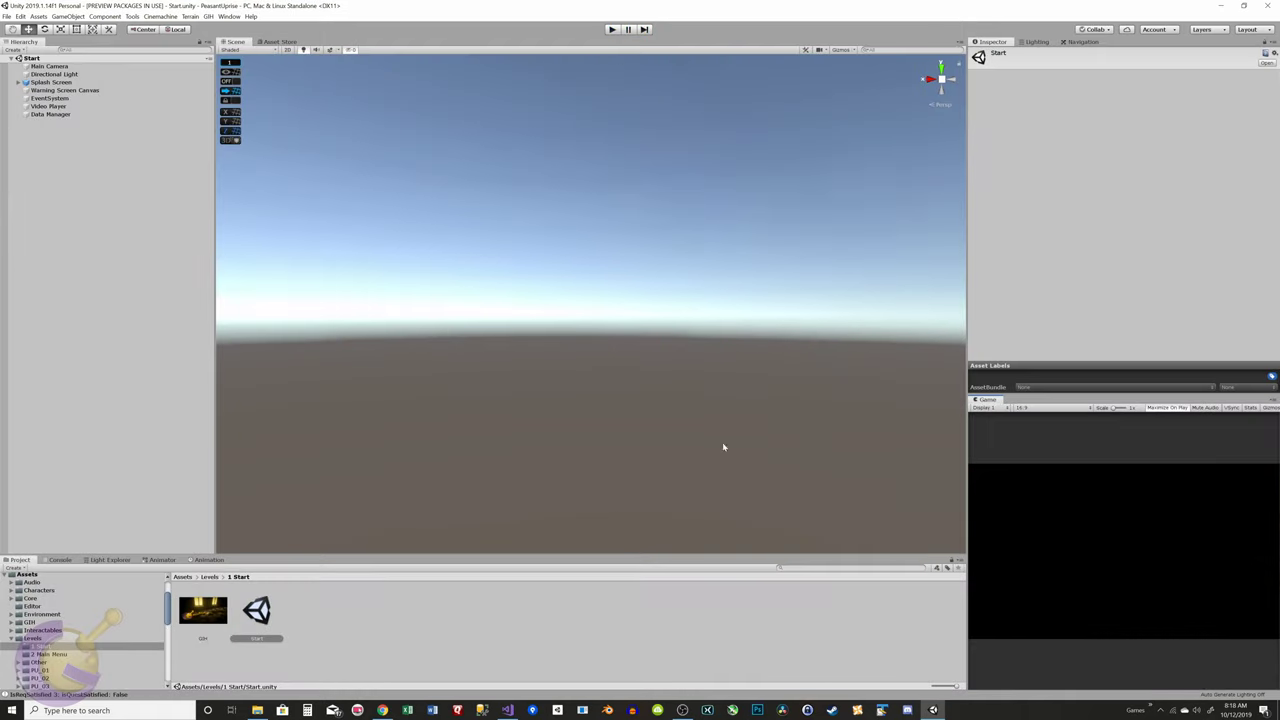
pyautogui.scroll(-10, 48, 650)
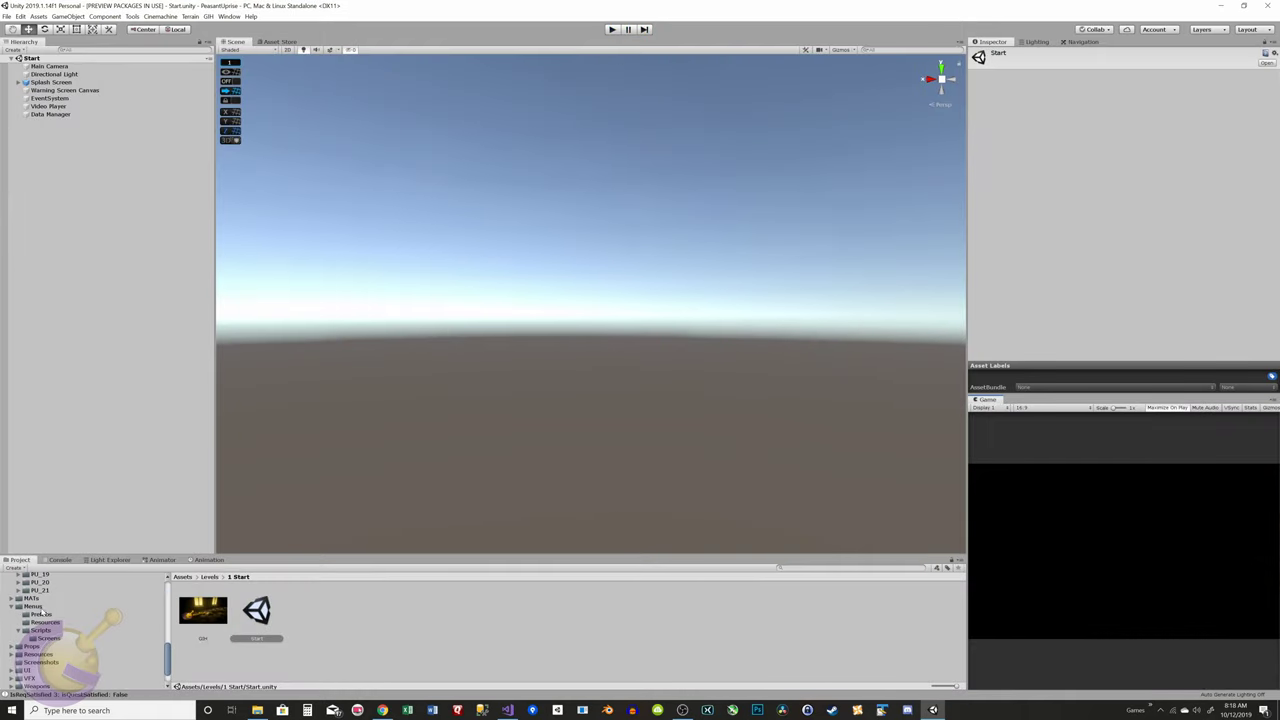
pyautogui.click(42, 614)
pyautogui.scroll(-2, 305, 605)
pyautogui.click(481, 615)
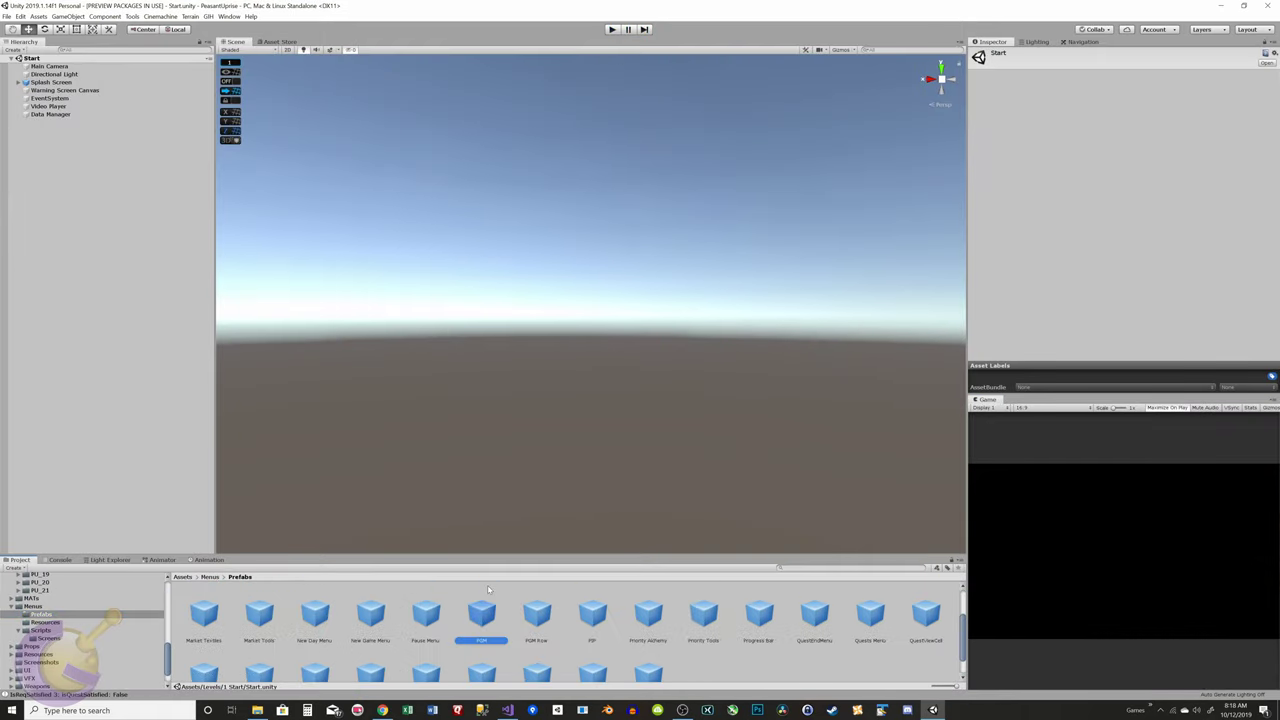
pyautogui.doubleClick(481, 615)
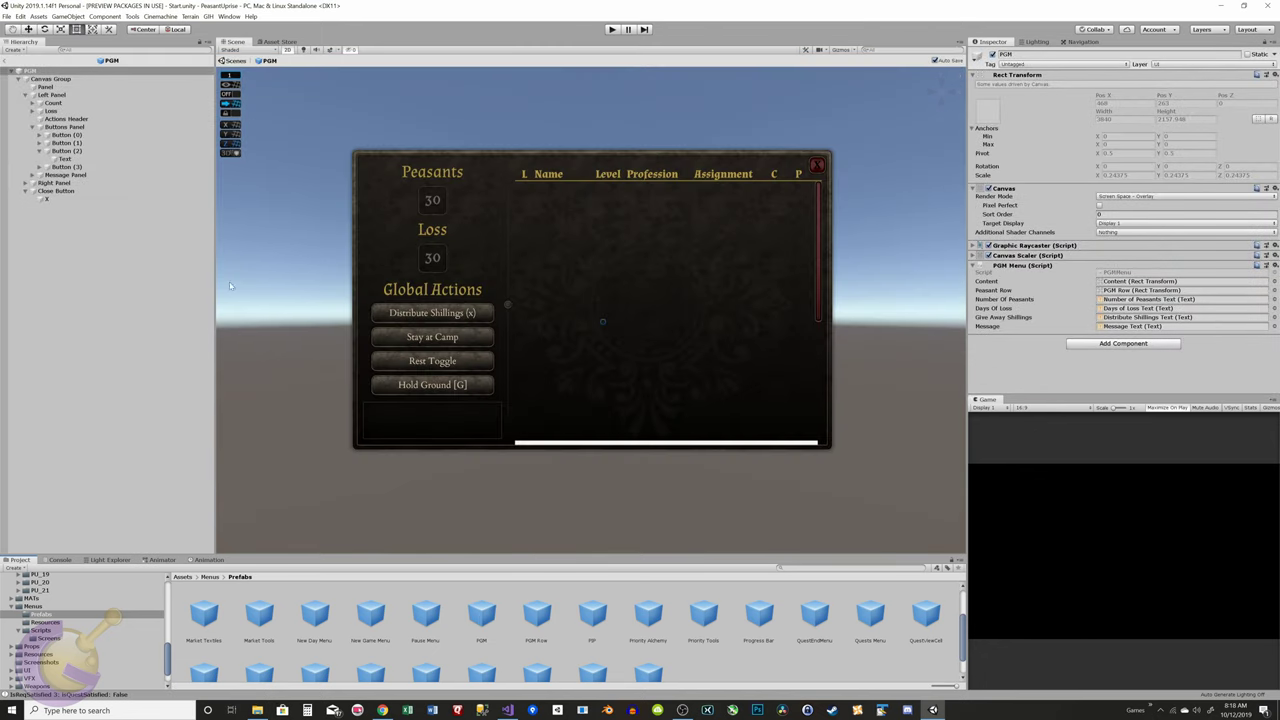
# Change the Rest Toggle button's Text label to 'Rest Toggle [R]'.
pyautogui.click(64, 158)
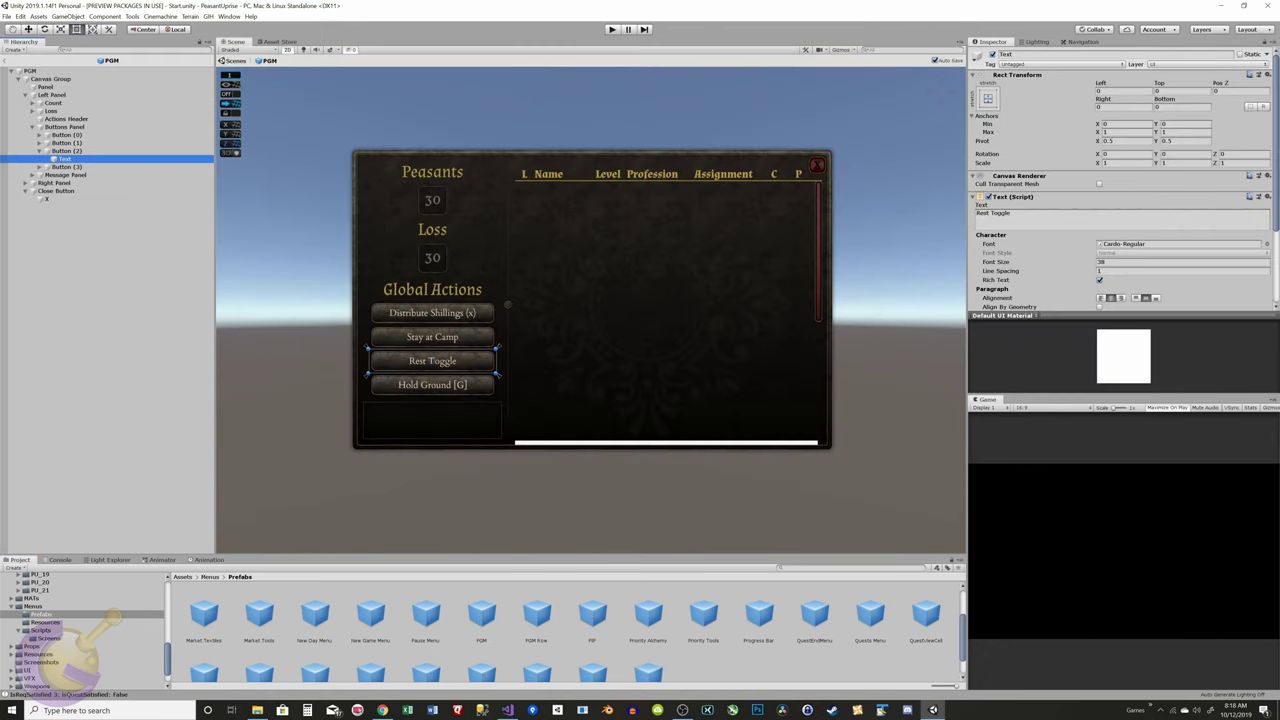
pyautogui.click(1010, 213)
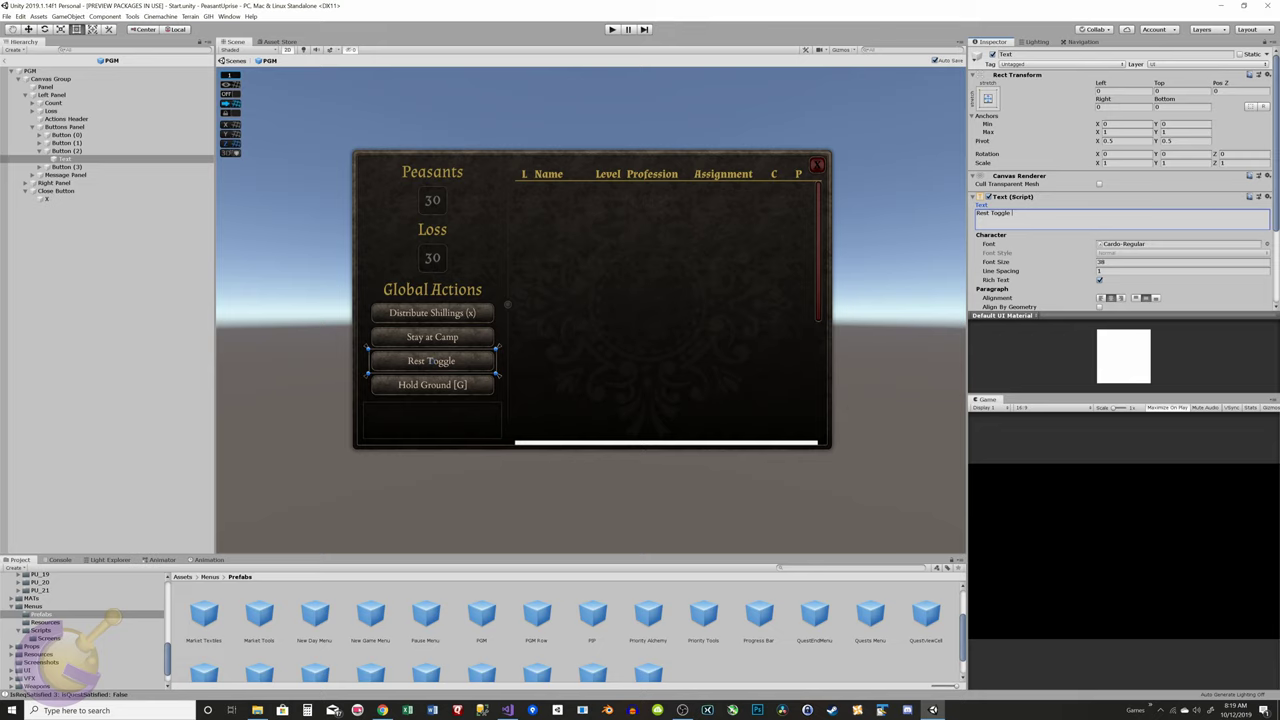
pyautogui.write('[G]')
pyautogui.write('R')
pyautogui.click(313, 329)
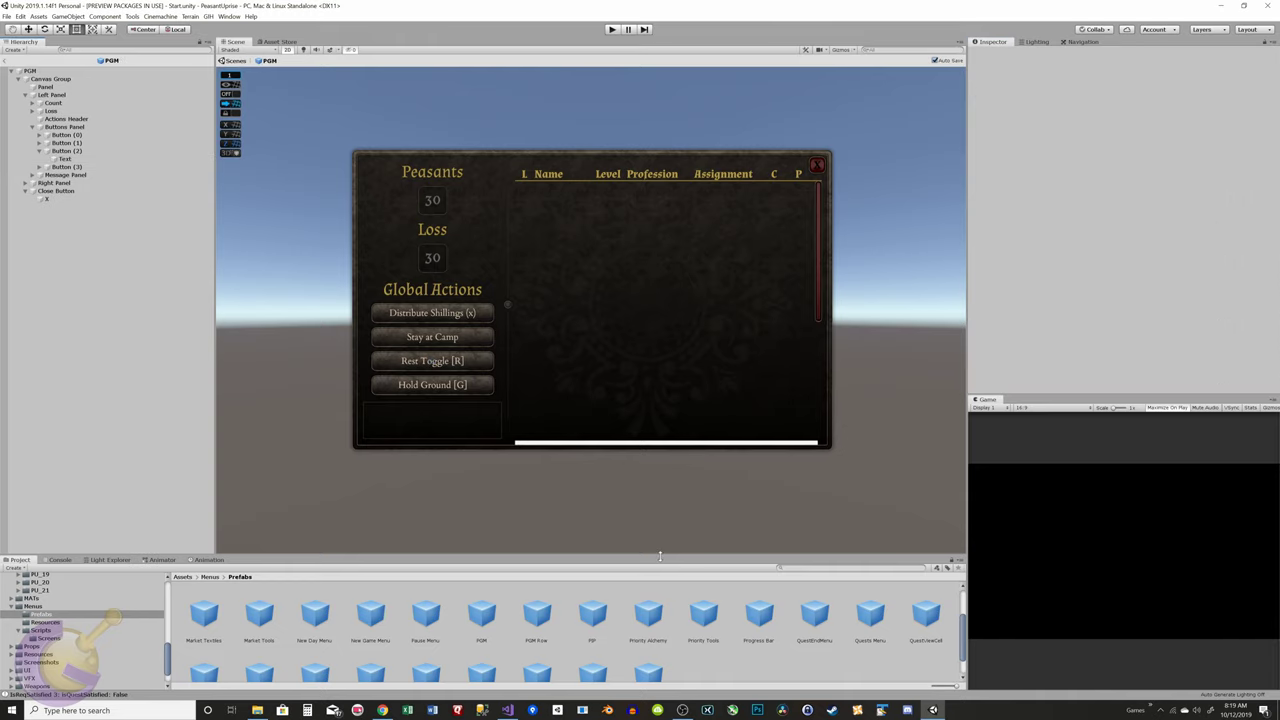
# Open a blank TextPad document beside the panel and start a 'TODO:' list.
pyautogui.click(881, 710)
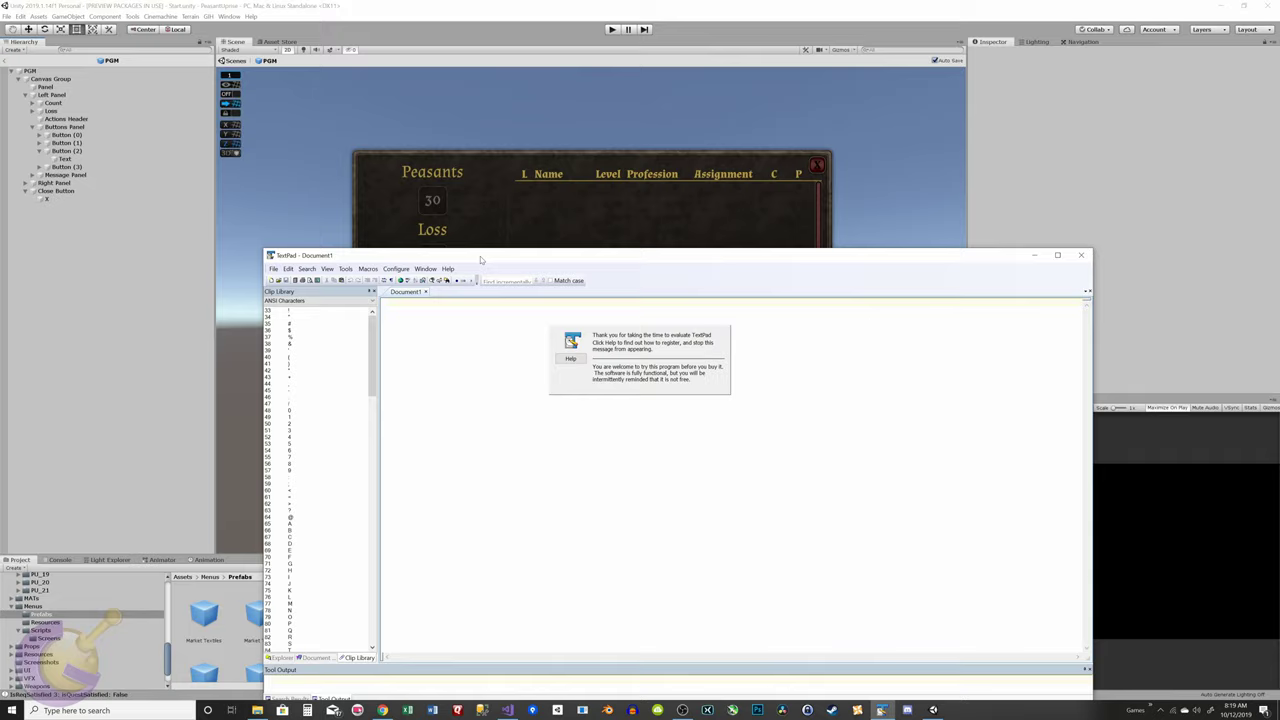
pyautogui.moveTo(480, 260); pyautogui.dragTo(770, 151)
pyautogui.write('TODO')
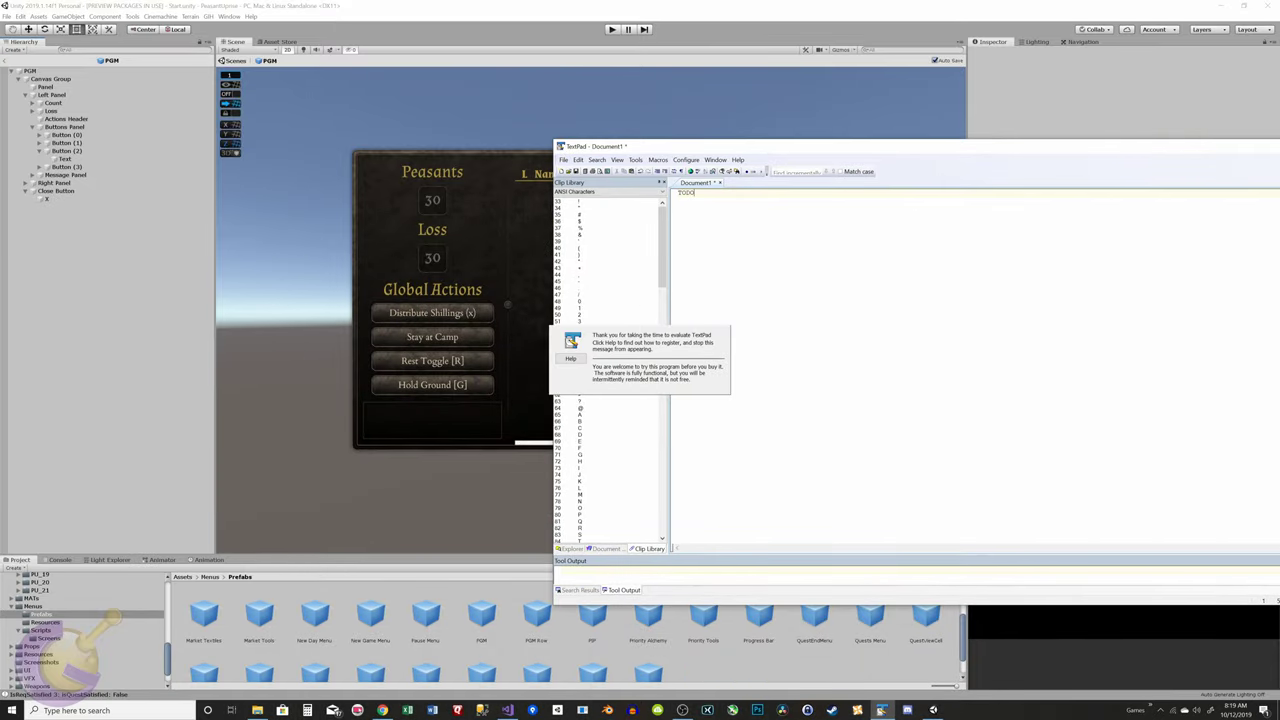
pyautogui.write(':')
pyautogui.press('Return')
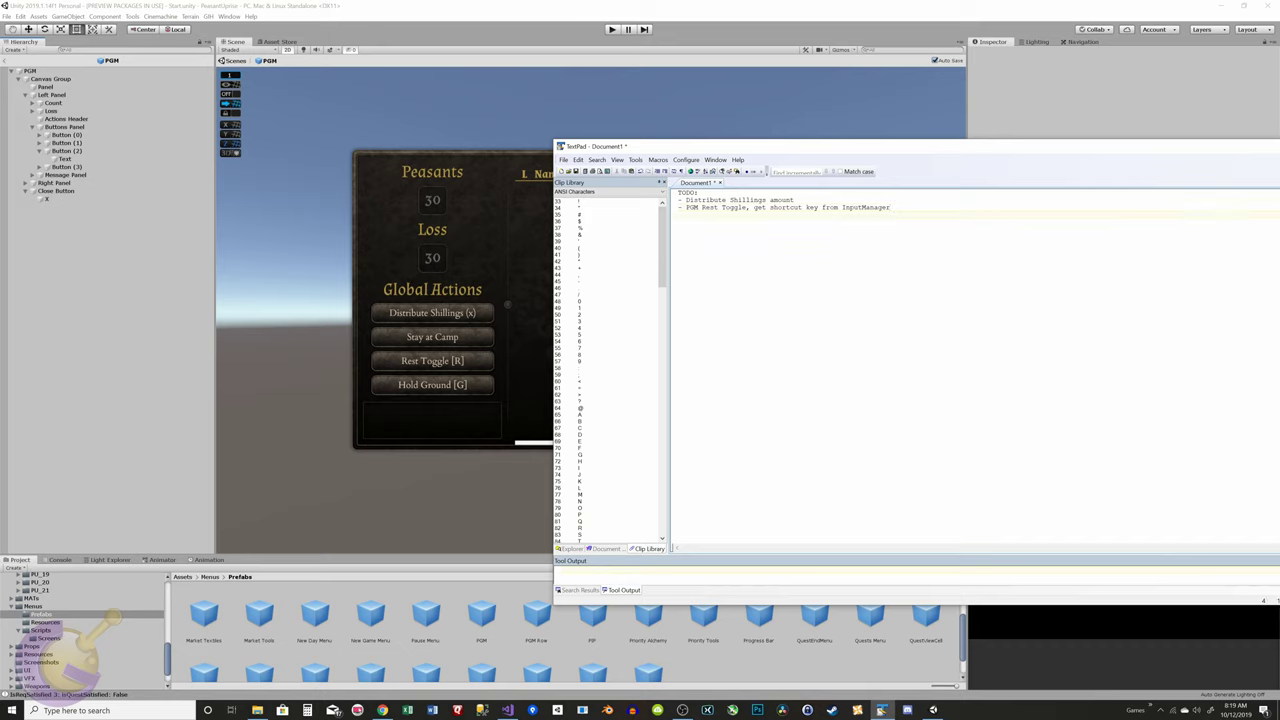
# Duplicate the Rest Toggle TODO line with copy and paste.
pyautogui.hotkey('shift', 'Up')
pyautogui.hotkey('ctrl', 'c')
pyautogui.press('Right')
pyautogui.hotkey('ctrl', 'v')
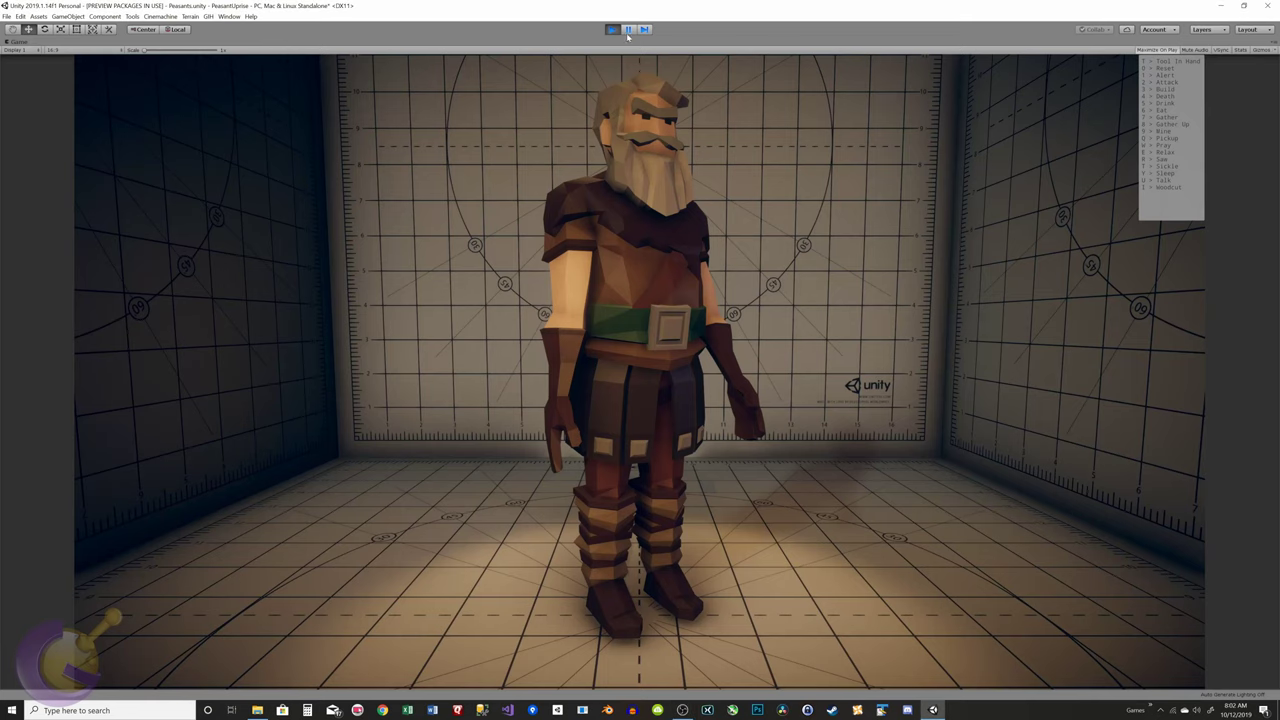
# Stop play and orbit the Scene view to face NPC_11 in the grid room.
pyautogui.click(627, 30)
pyautogui.moveTo(543, 280); pyautogui.dragTo(806, 316, button='right')
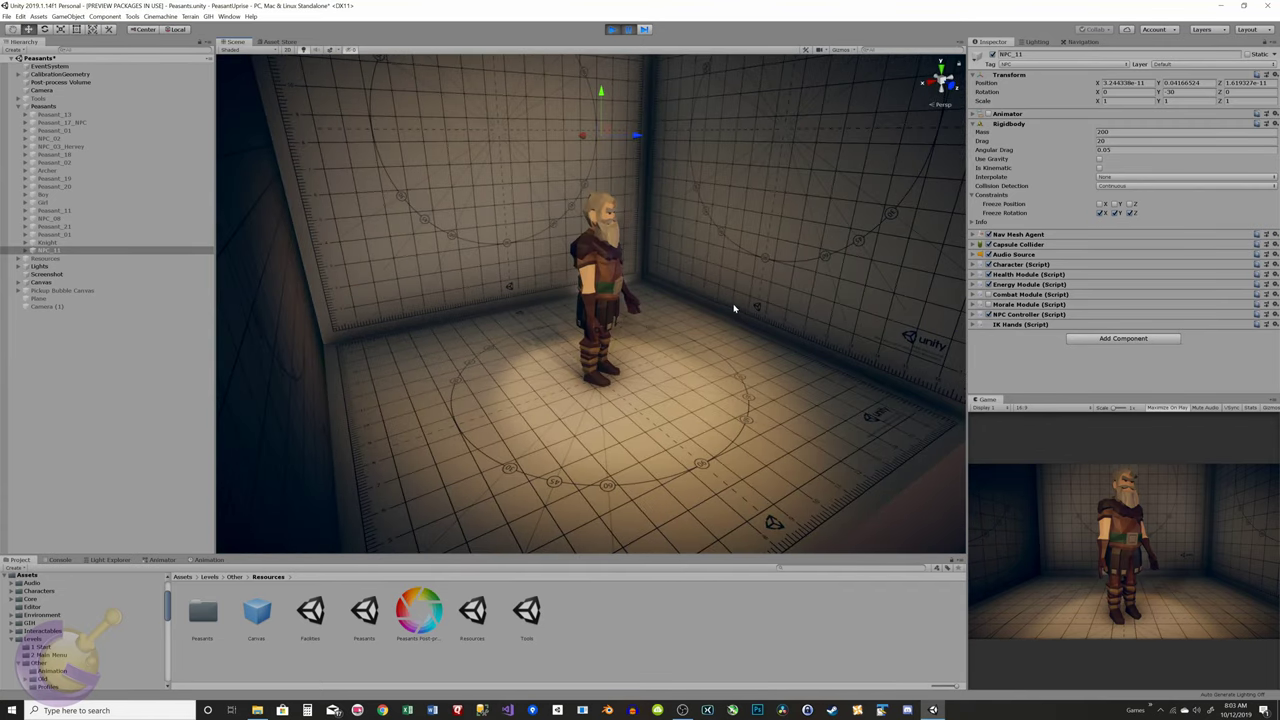
pyautogui.moveTo(670, 52); pyautogui.dragTo(550, 320, button='right')
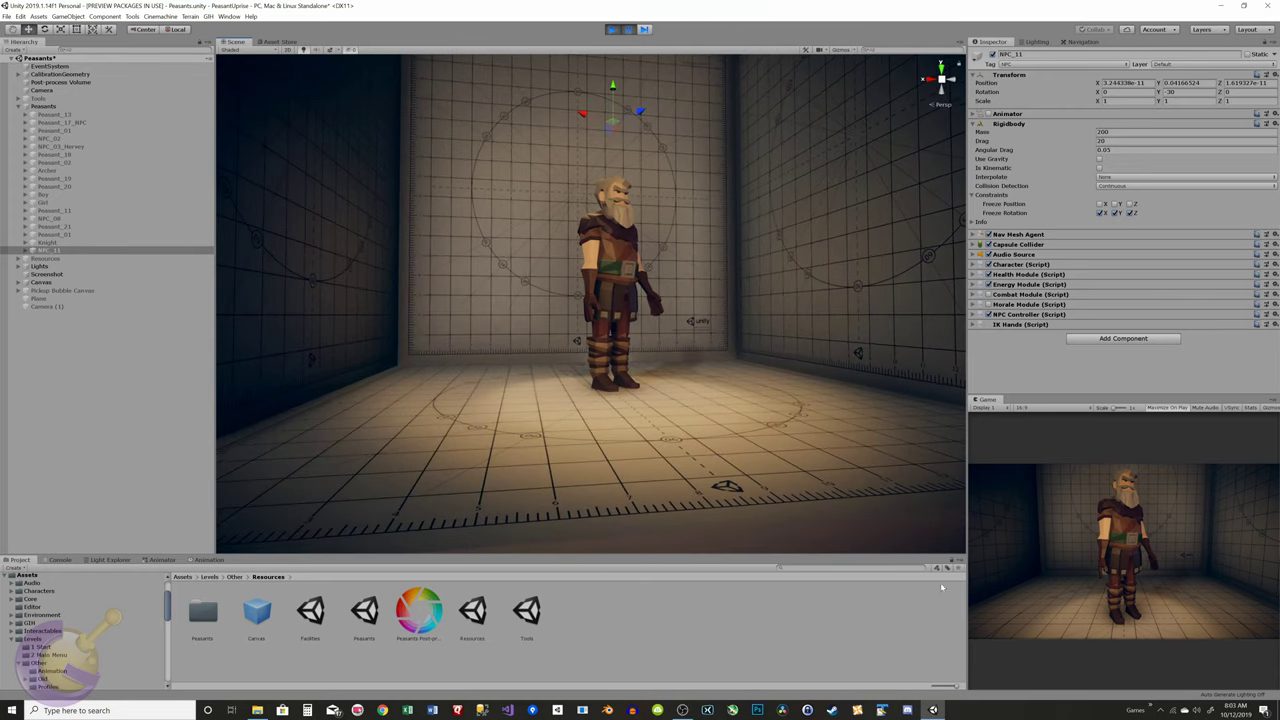
# Take a fullscreen snip of the editor with NPC_11 framed lower in view.
pyautogui.click(1209, 715)
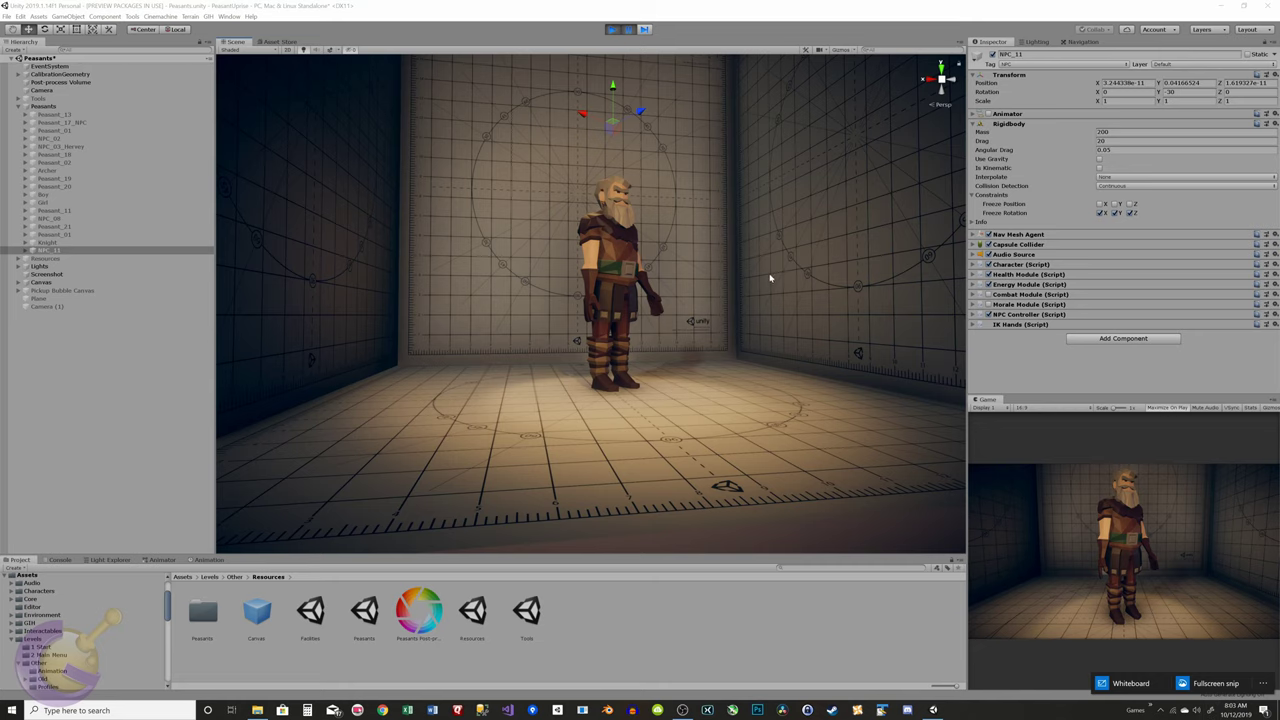
pyautogui.moveTo(770, 278); pyautogui.dragTo(771, 331, button='middle')
pyautogui.click(1209, 712)
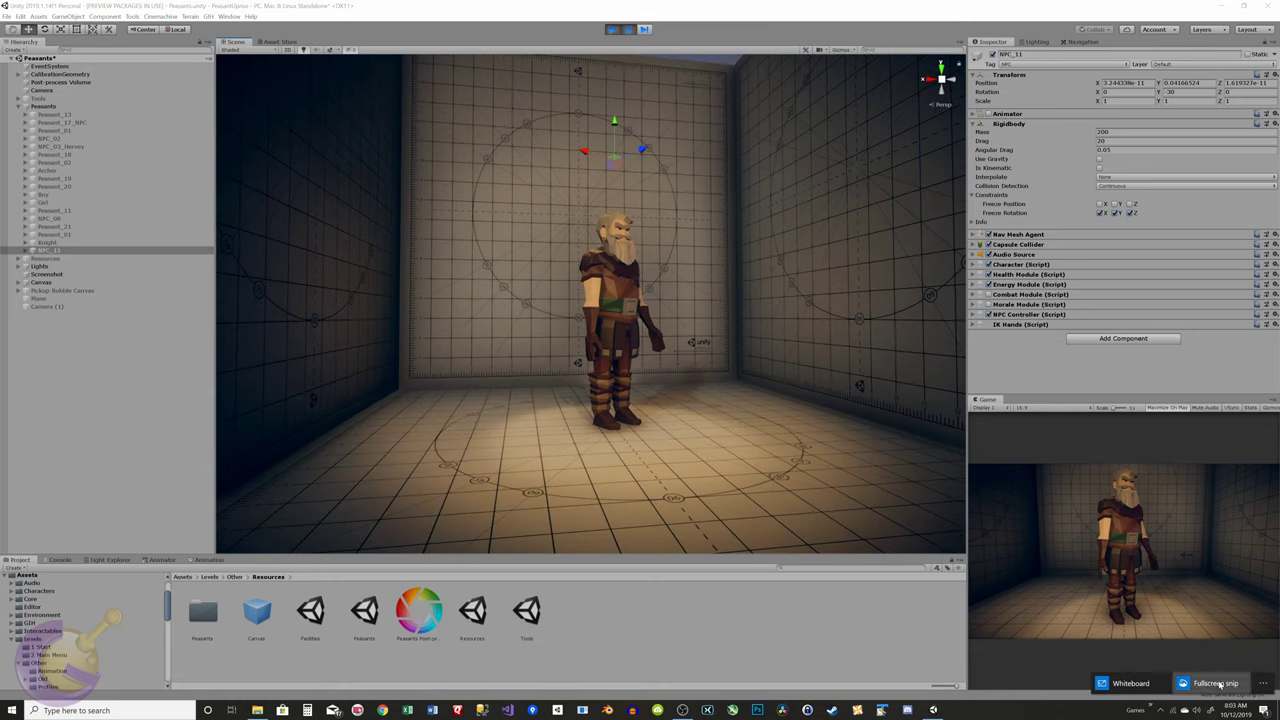
pyautogui.click(1218, 680)
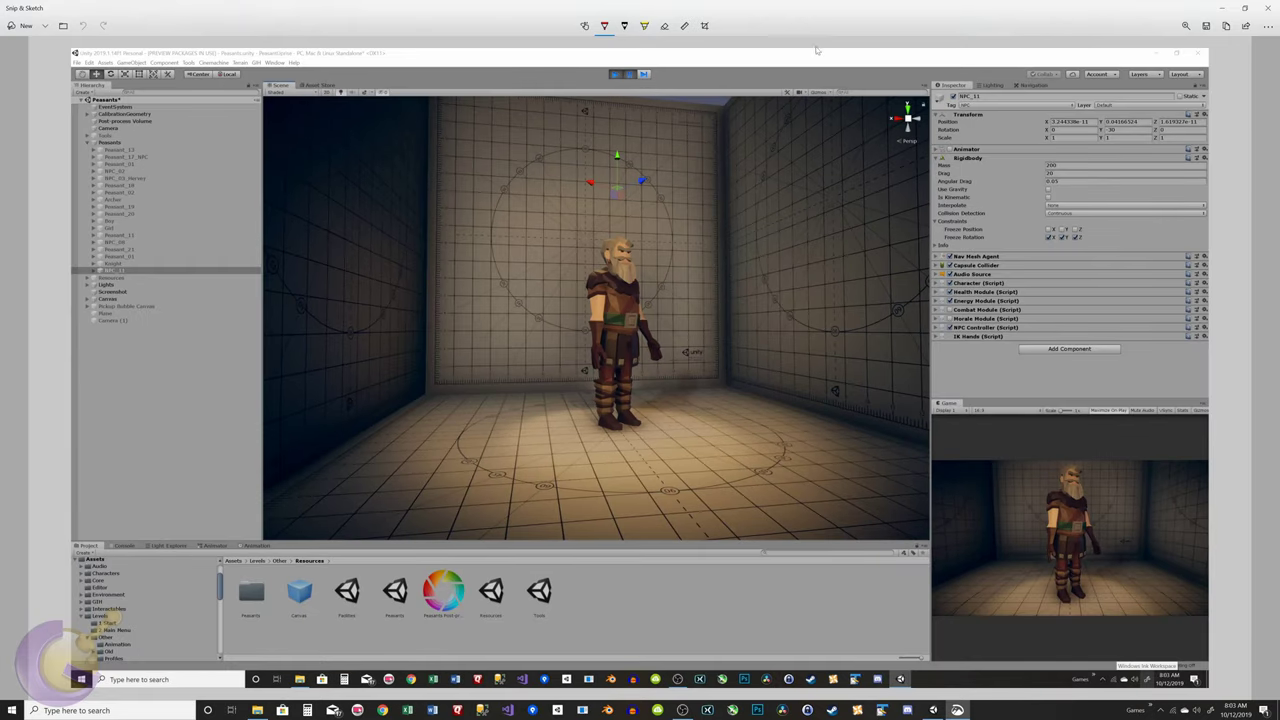
# Save the snip as SharedScreenshot.jpg in DevLog_57\Images, close Snip & Sketch, and exit play.
pyautogui.click(1207, 26)
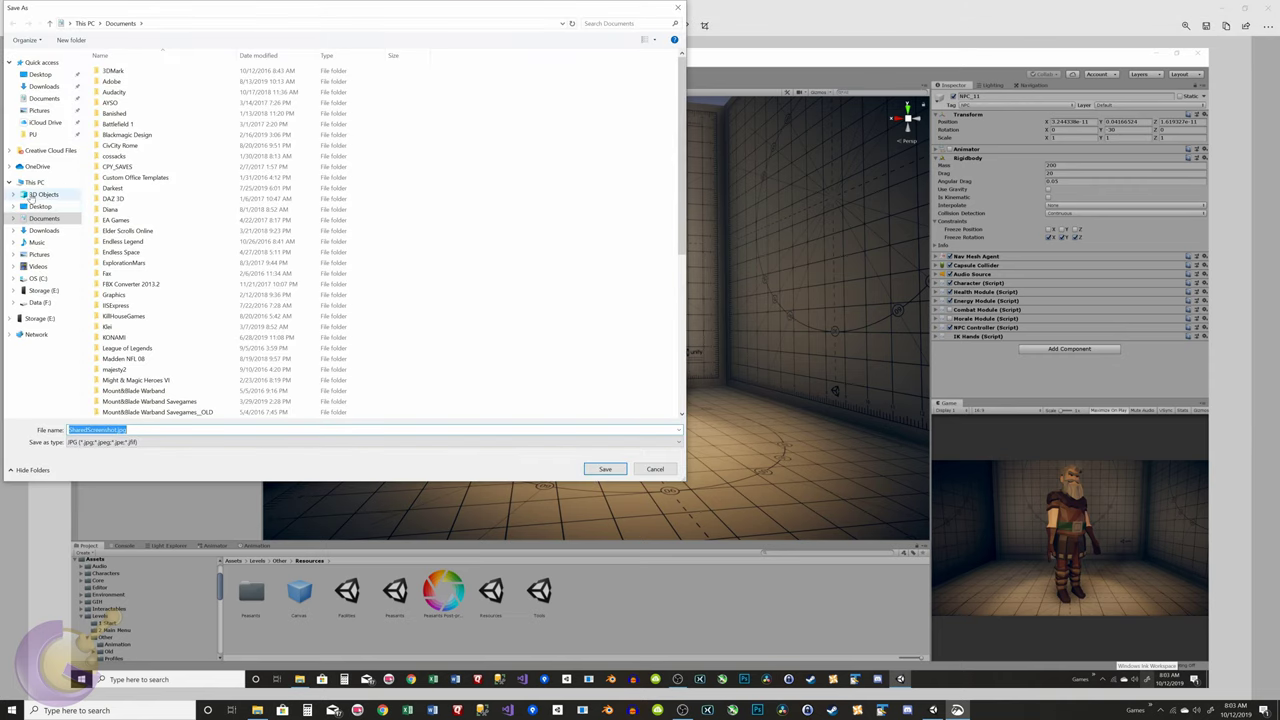
pyautogui.click(33, 134)
pyautogui.doubleClick(130, 124)
pyautogui.doubleClick(130, 139)
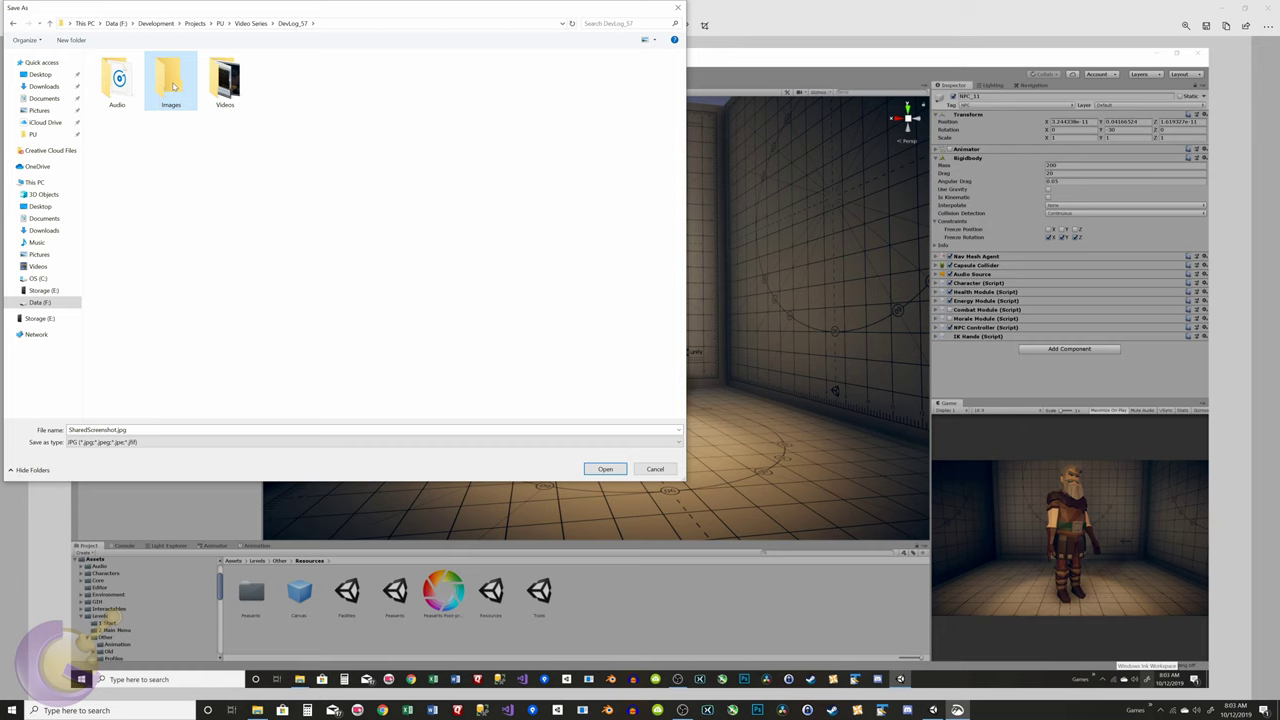
pyautogui.doubleClick(171, 82)
pyautogui.click(606, 470)
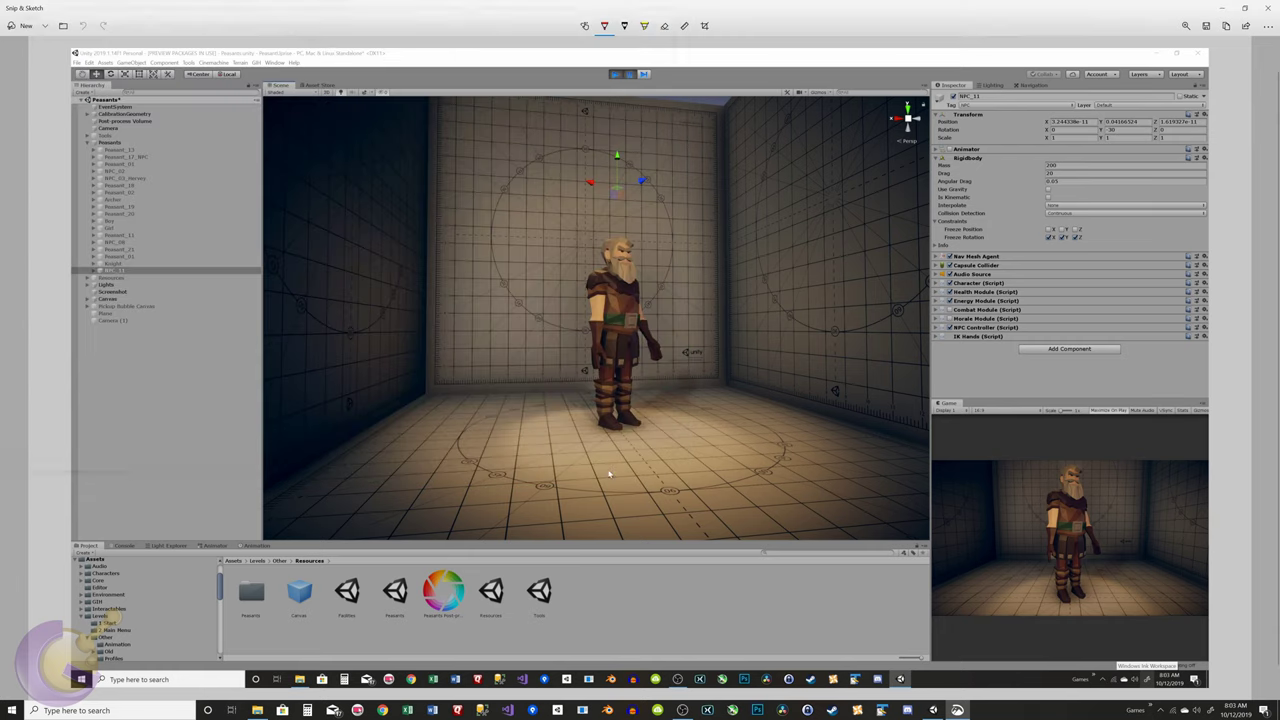
pyautogui.click(1270, 8)
pyautogui.click(613, 30)
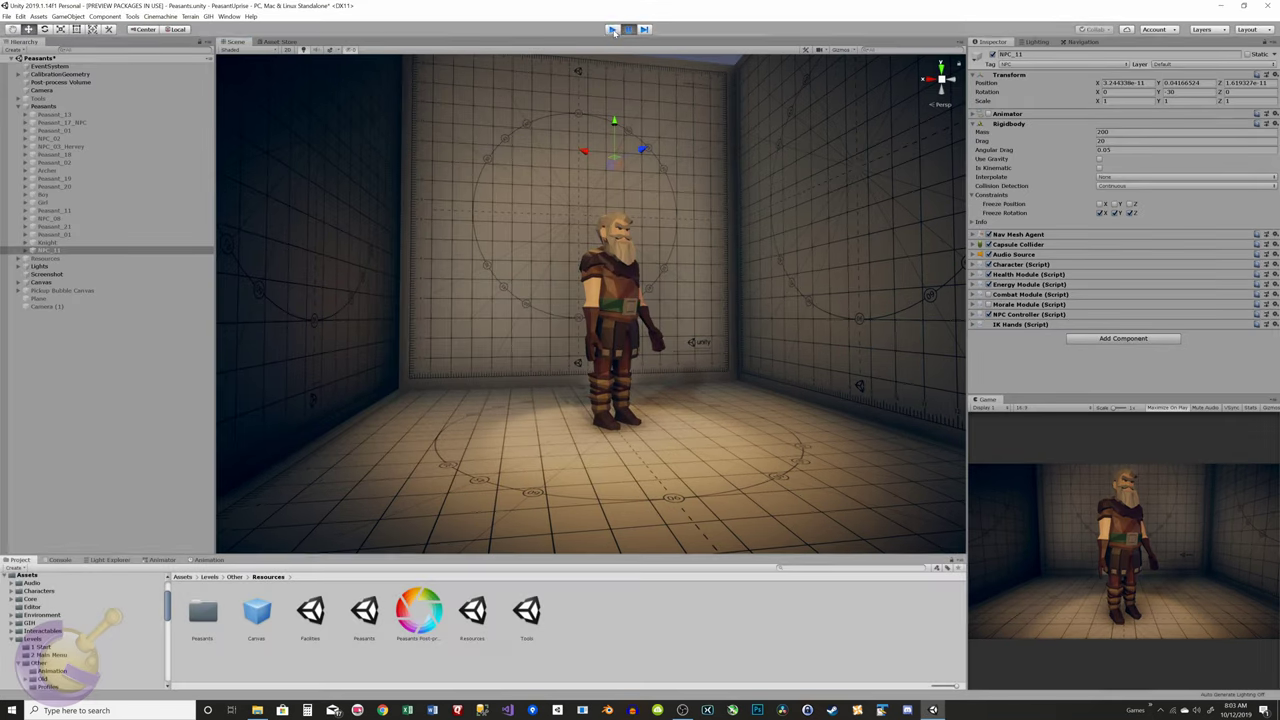
# Cancel closing to keep the modified scene, then pan the PU_02 game camera with D and W.
pyautogui.click(1271, 7)
pyautogui.click(711, 374)
pyautogui.hotkey('alt', 'f')
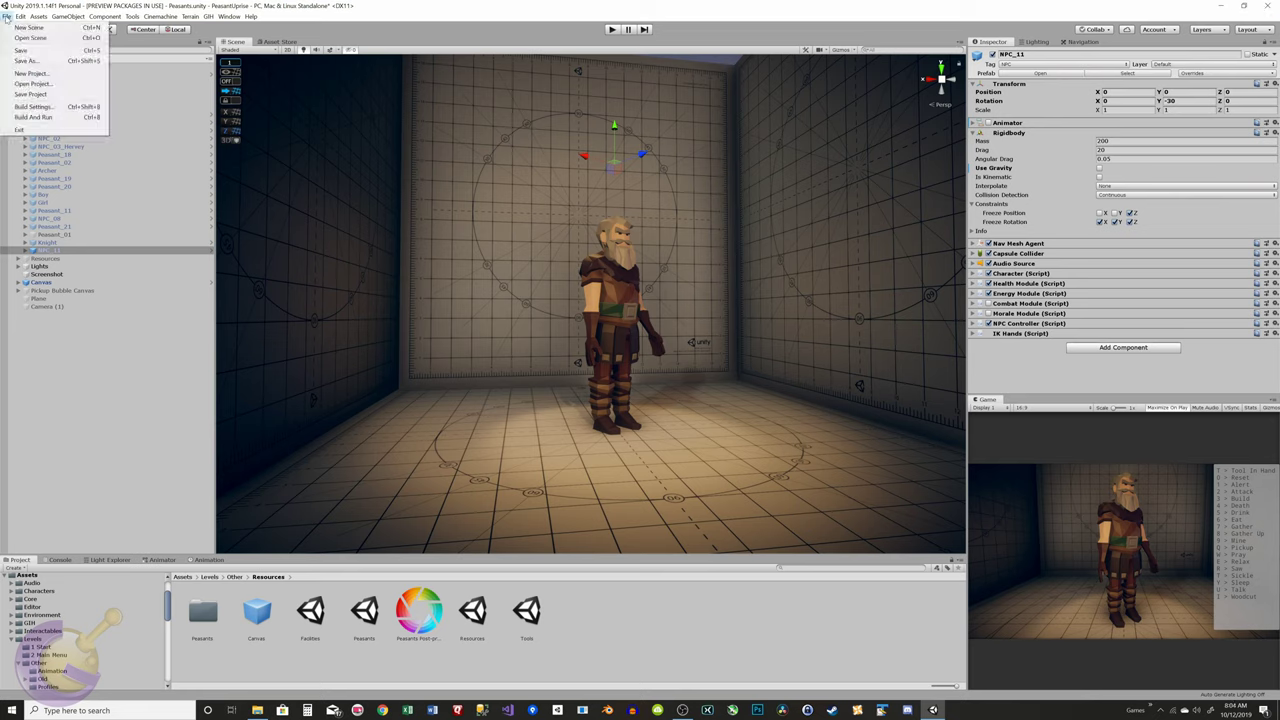
pyautogui.press('Escape')
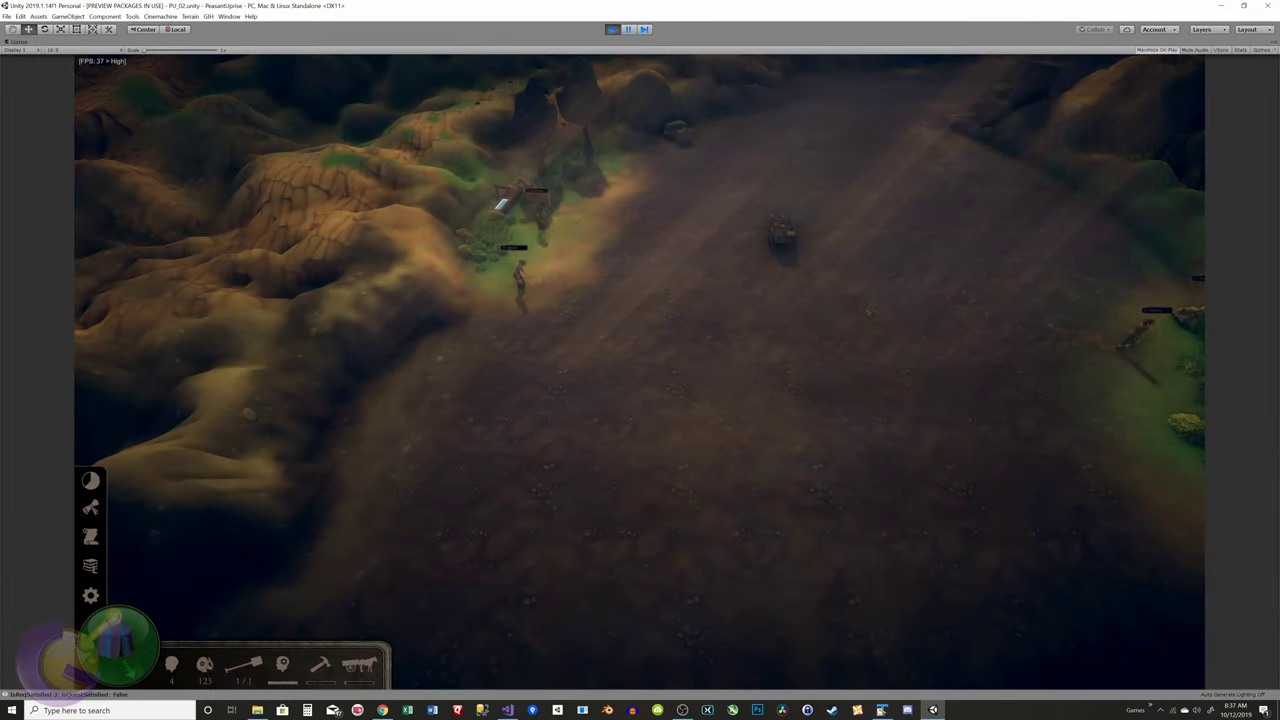
pyautogui.press('d')
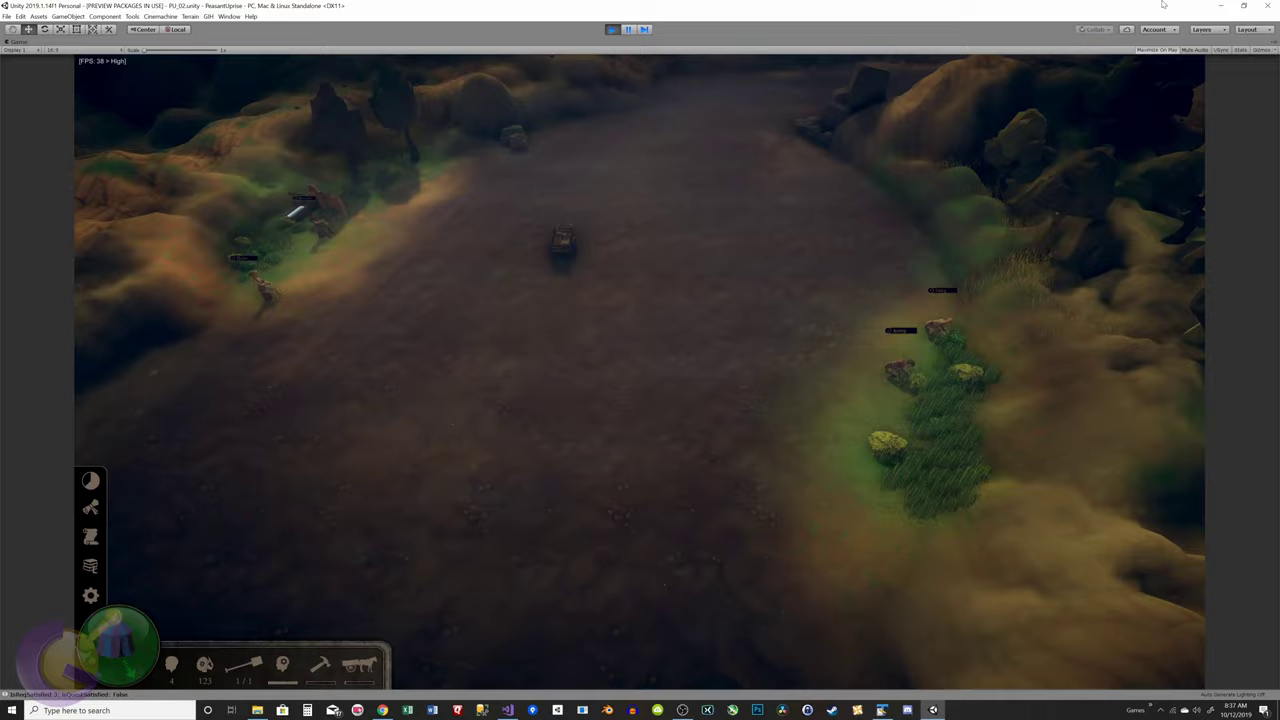
pyautogui.press('w')
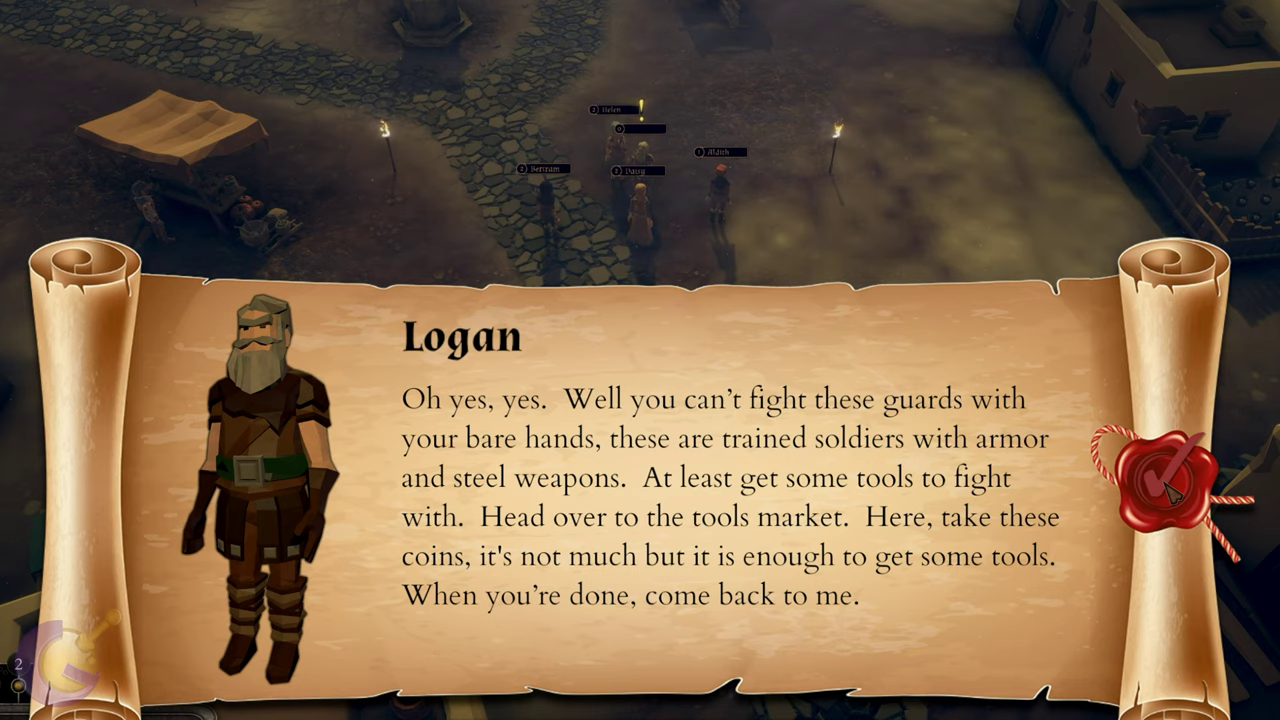
# Advance Logan's dialogue to Daisy's reply, then close the scroll to reveal the Iron Fist quest.
pyautogui.click(1170, 490)
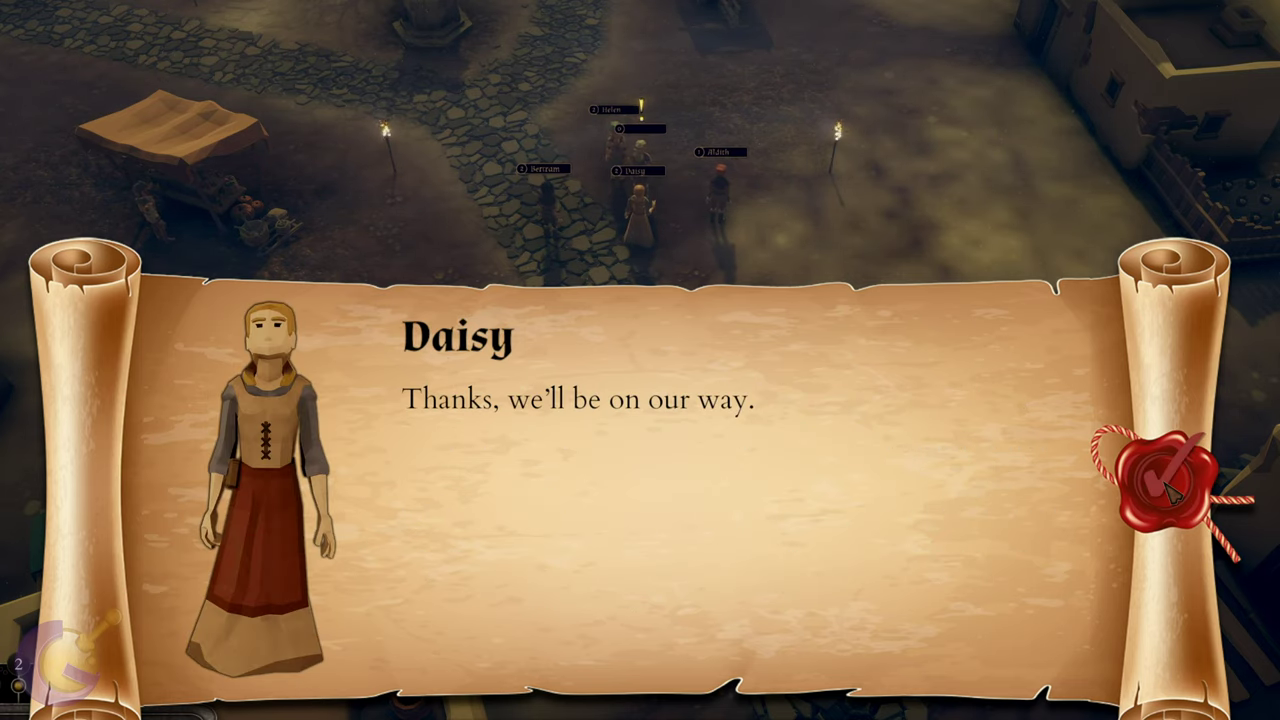
pyautogui.click(1170, 488)
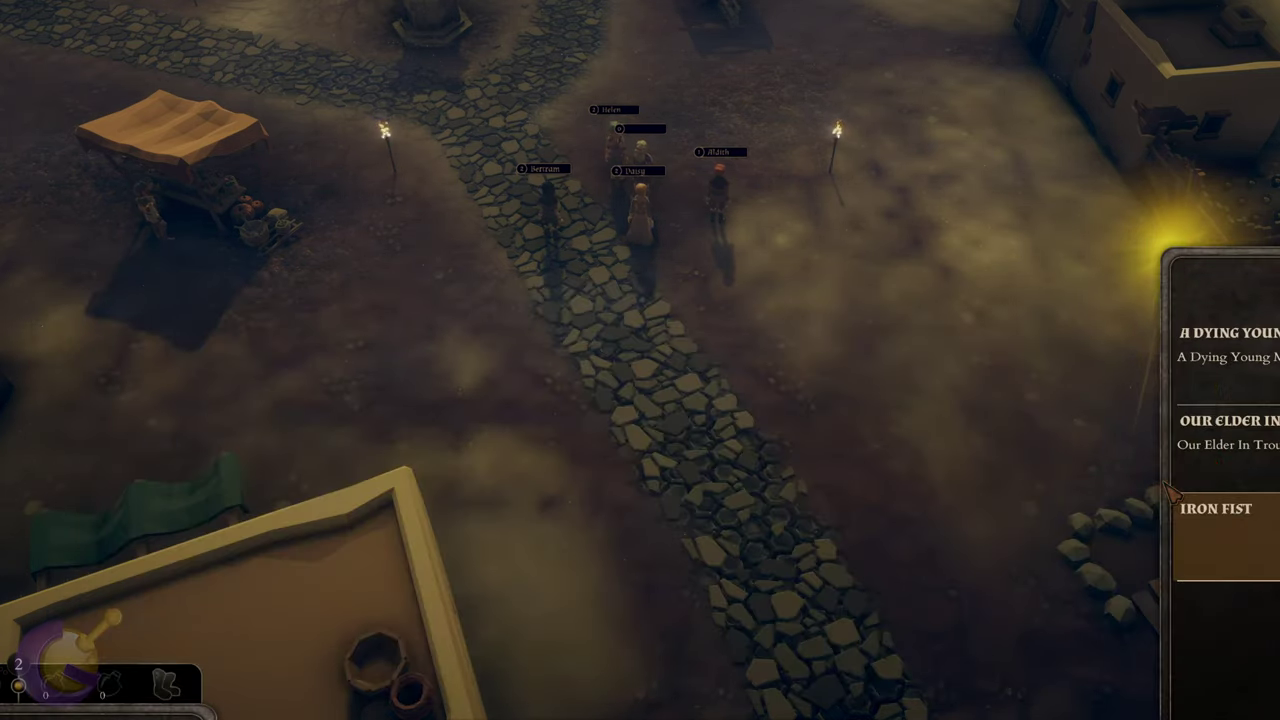